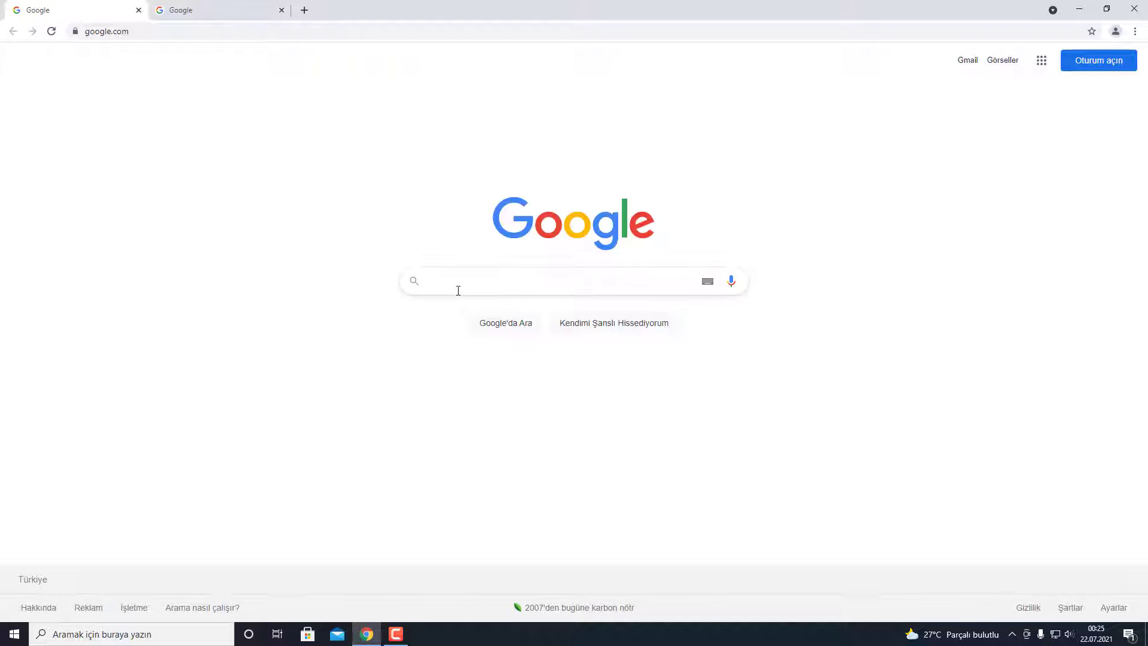
- Search Google for 'we transfer'
text(we transfer)
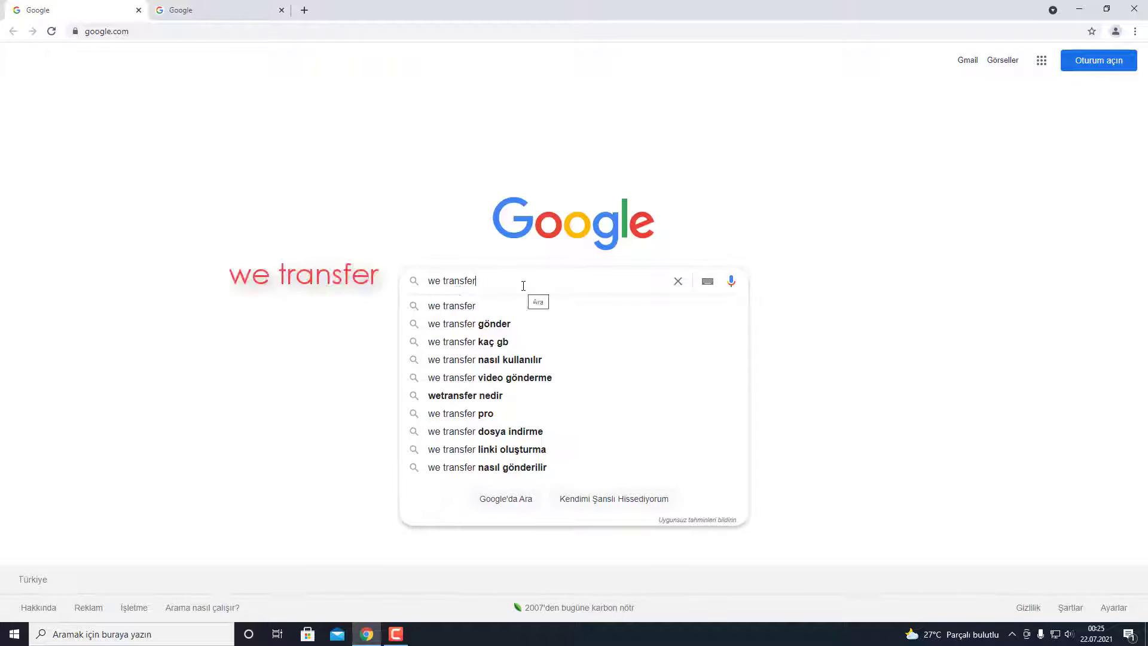
key(Return)
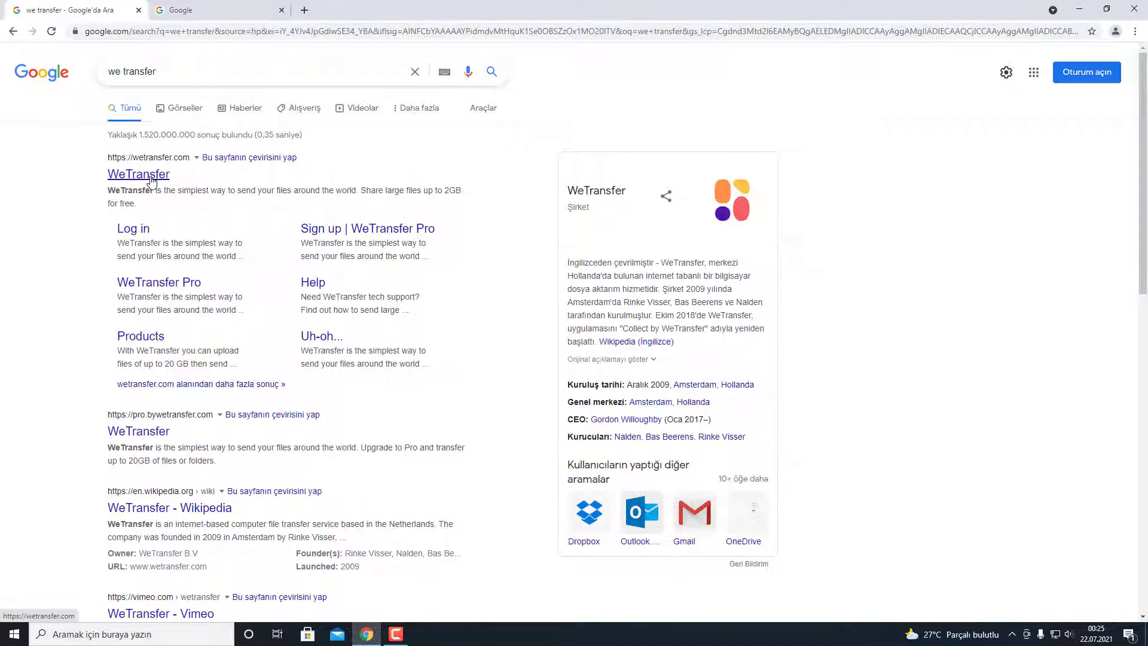
- Open the WeTransfer site, accept its cookie and terms prompts, then show the desktop
click(150, 178)
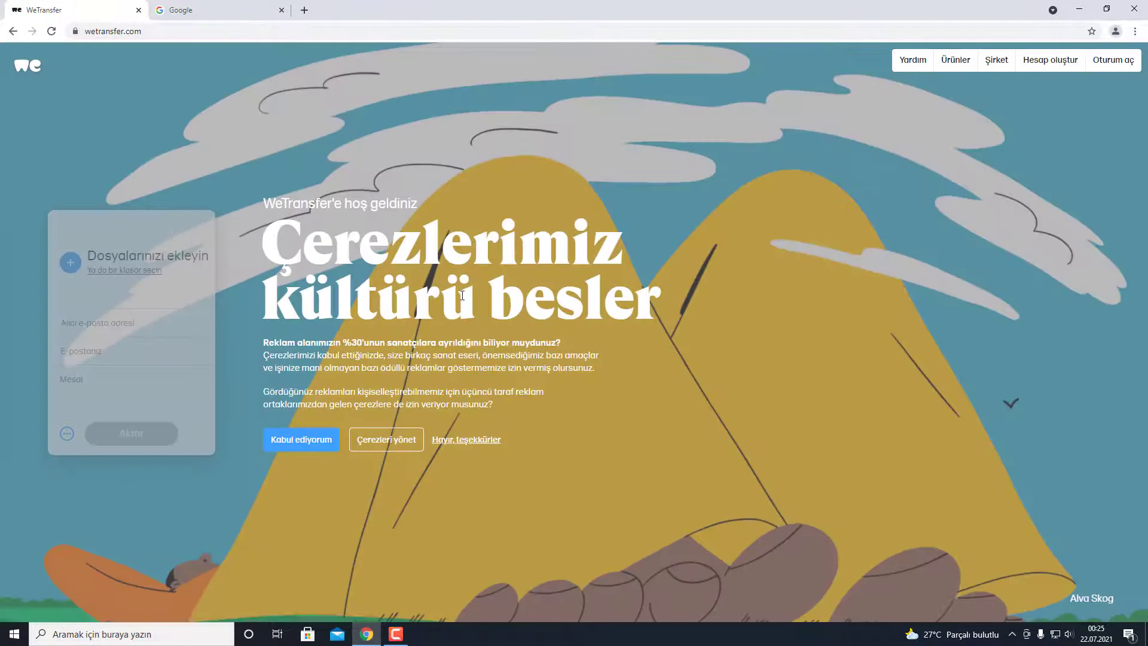
click(301, 441)
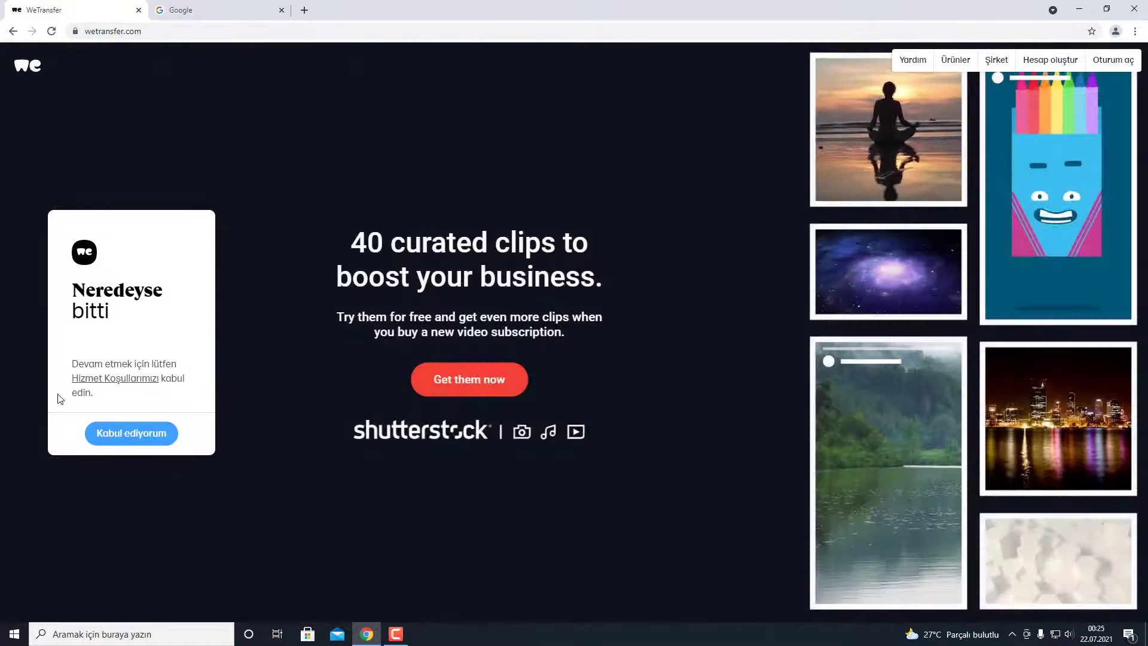
click(143, 439)
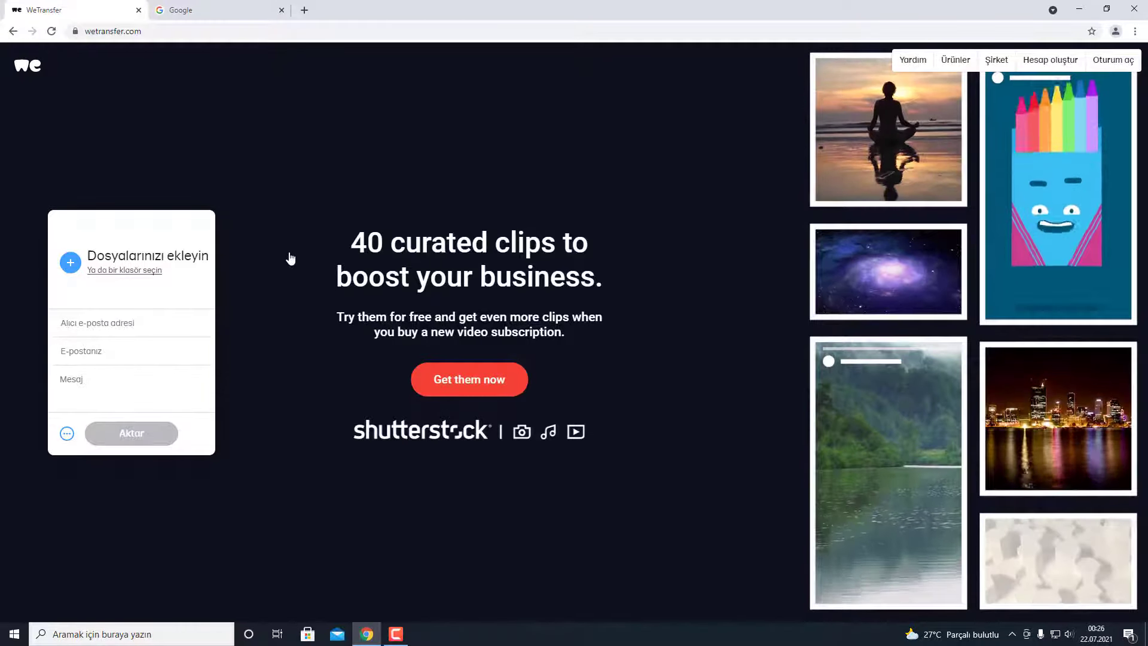
key(super+d)
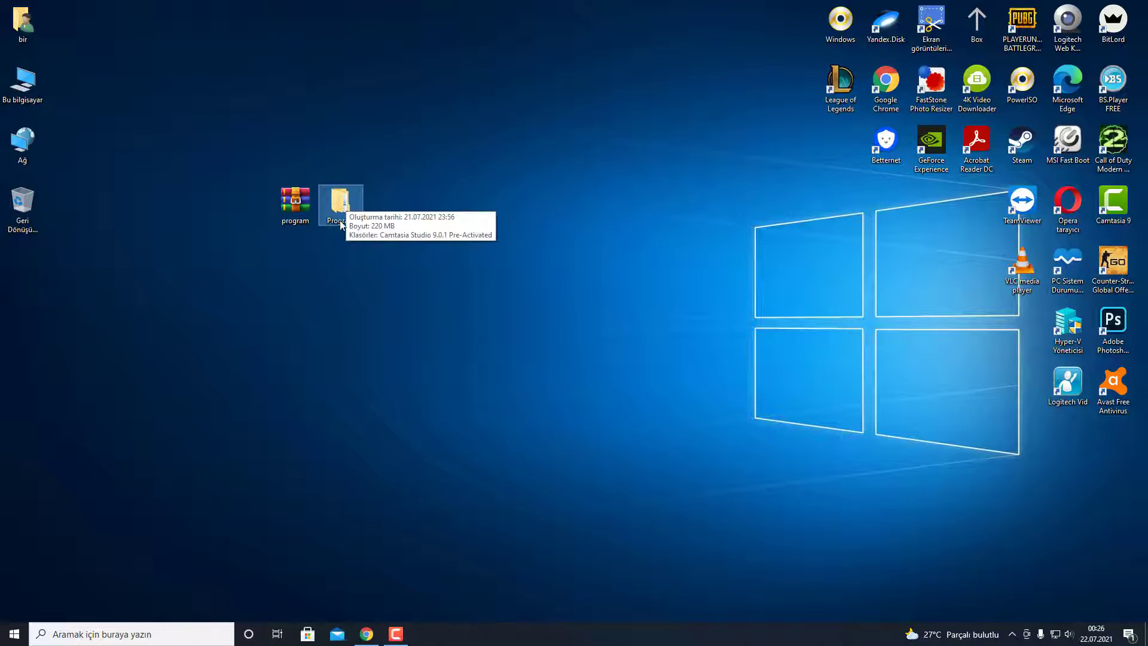
- Restore the Chrome window with WeTransfer's empty upload form from the taskbar
click(339, 203)
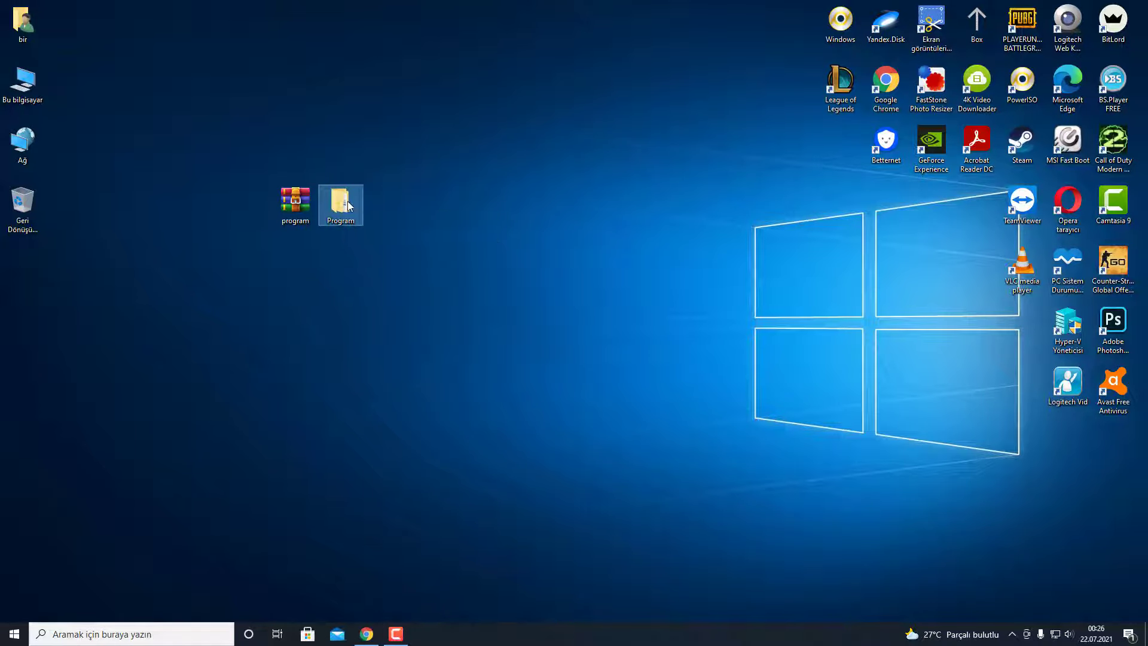
key(Left)
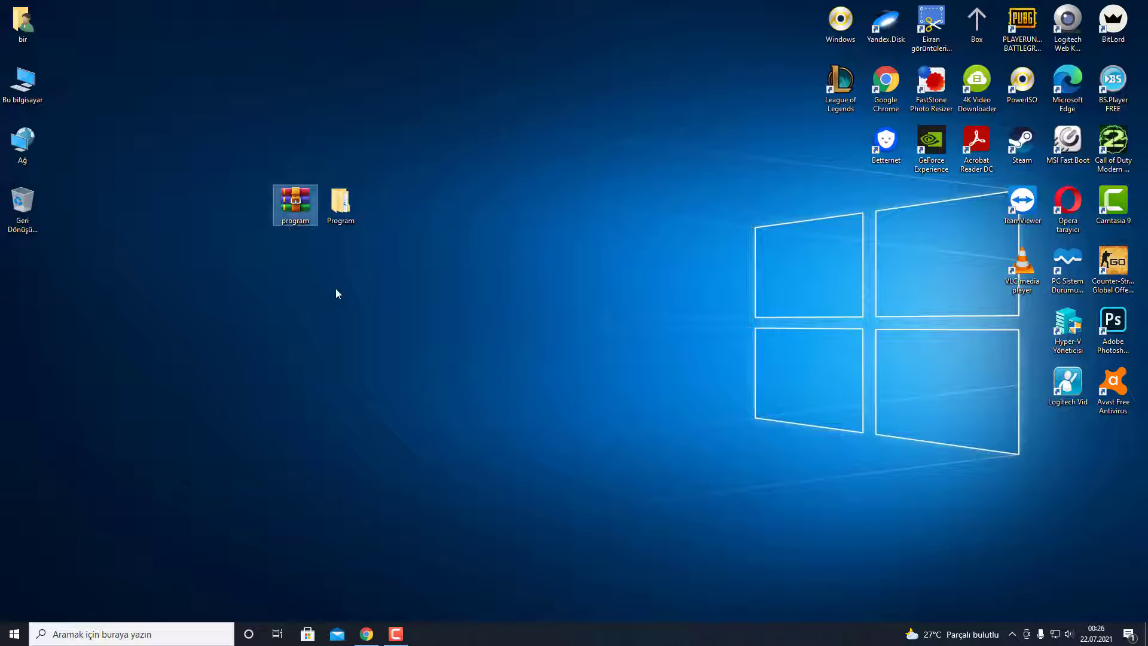
click(366, 634)
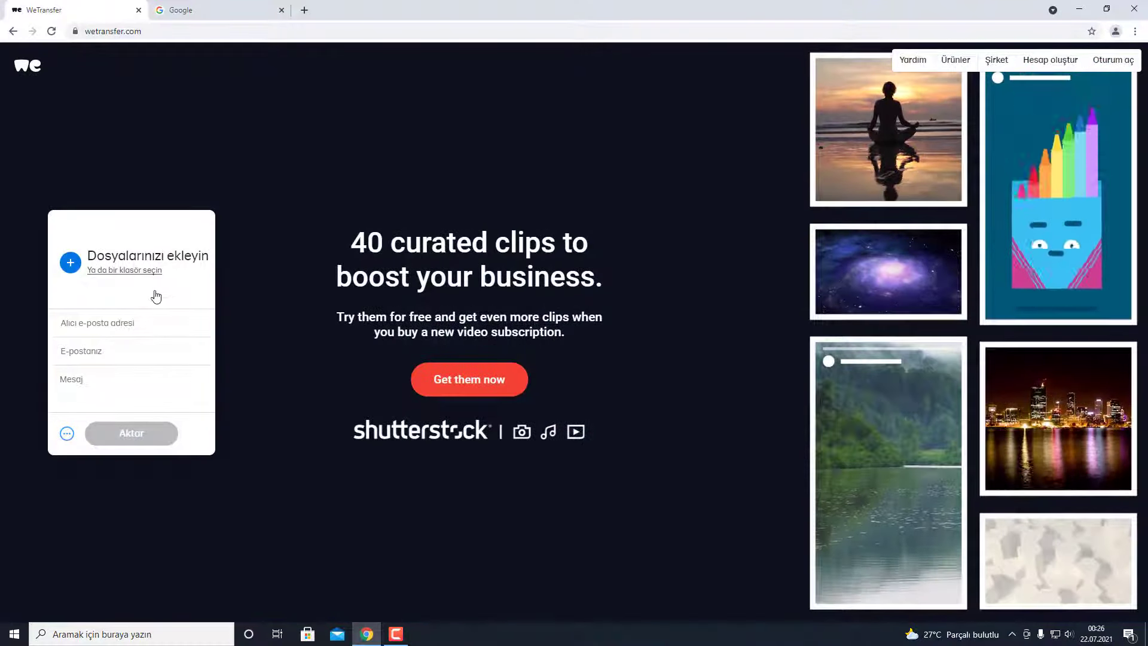
- Add the Program folder from Masaüstü to the transfer and allow uploading its 2 files
click(116, 270)
click(203, 105)
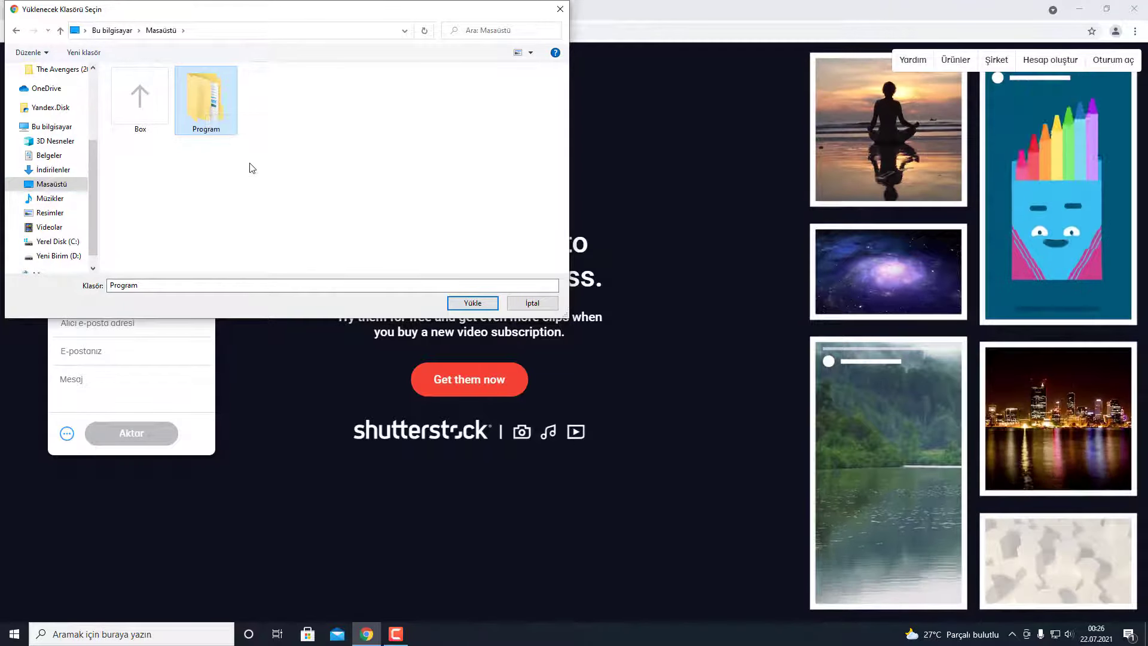
click(472, 303)
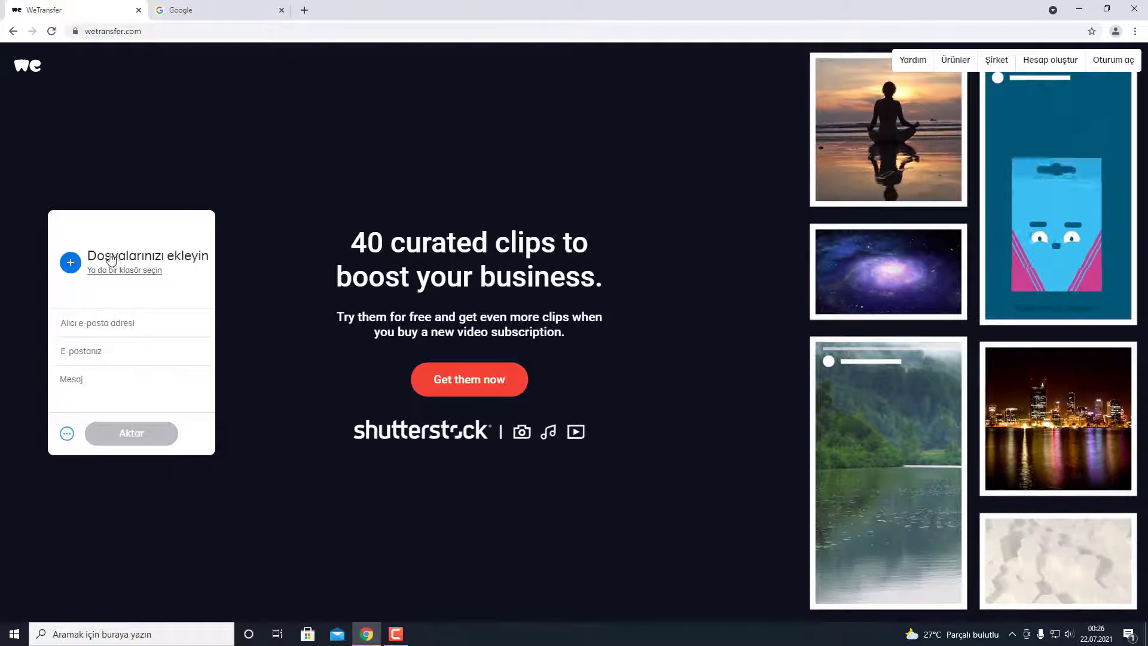
click(147, 257)
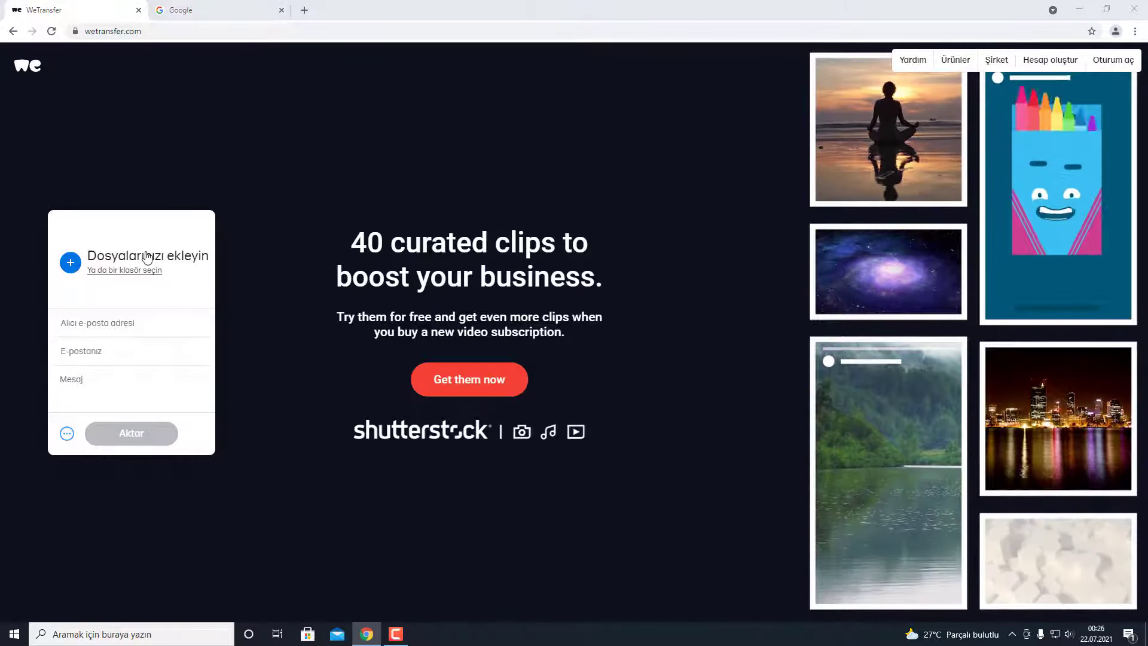
scroll(289, 187, down, 3)
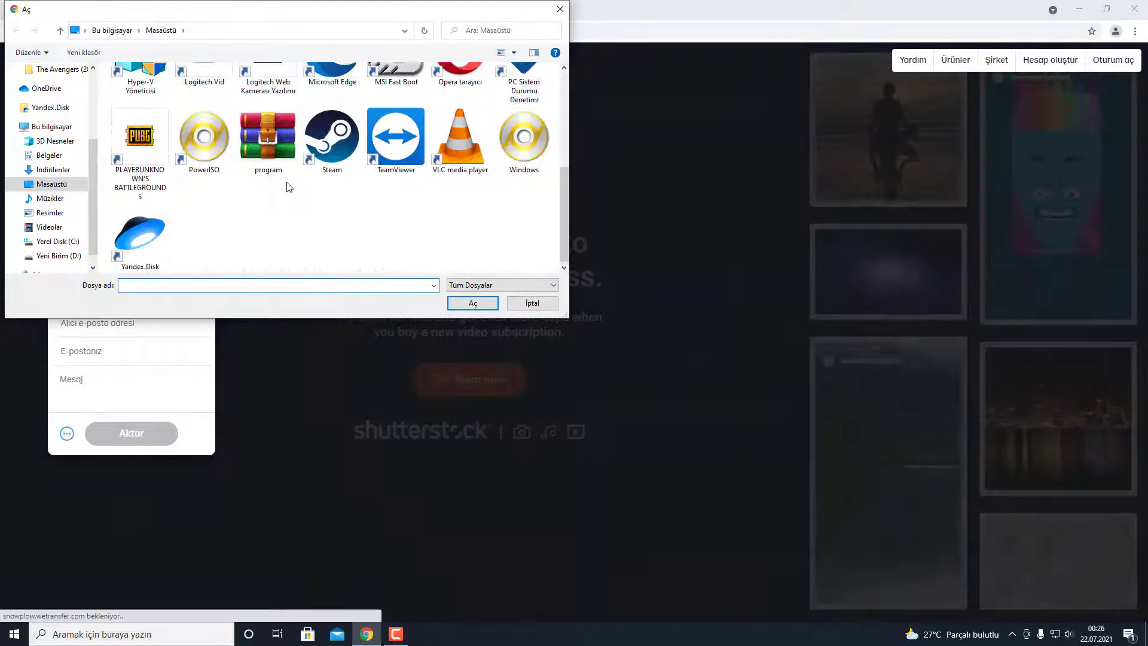
key(Escape)
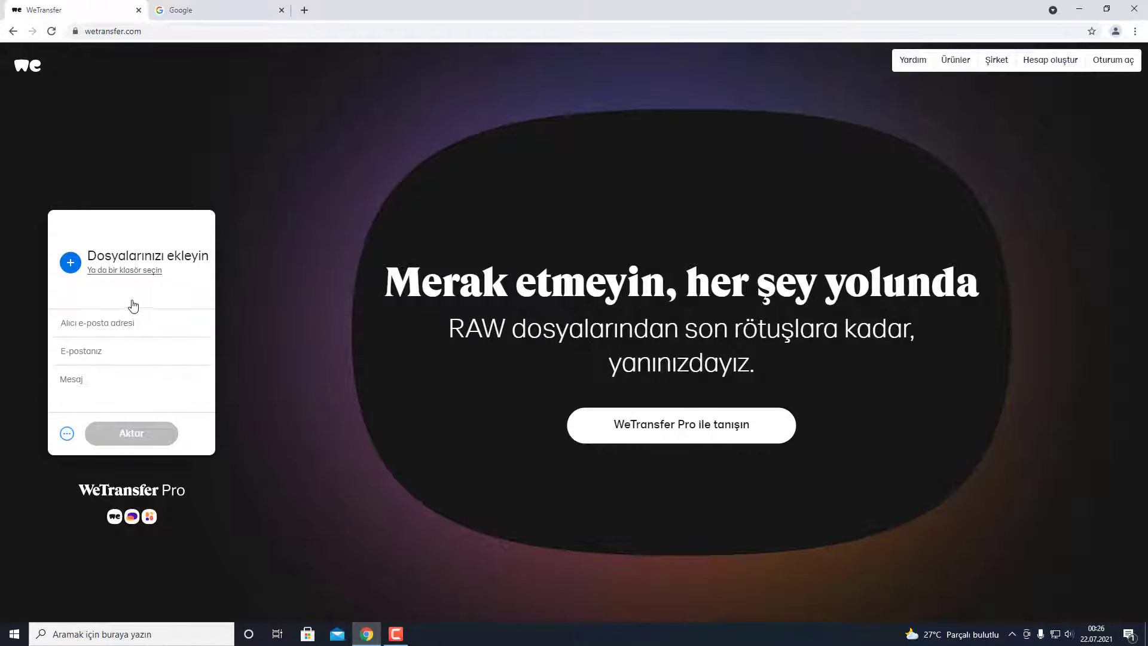
click(108, 271)
click(202, 101)
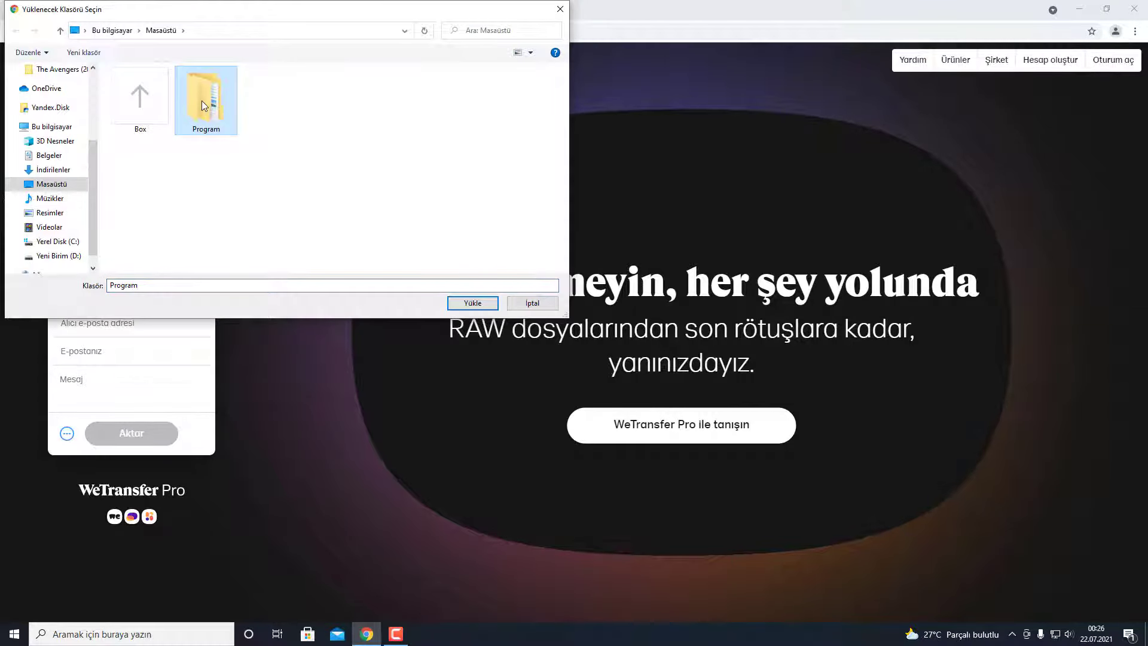
click(480, 304)
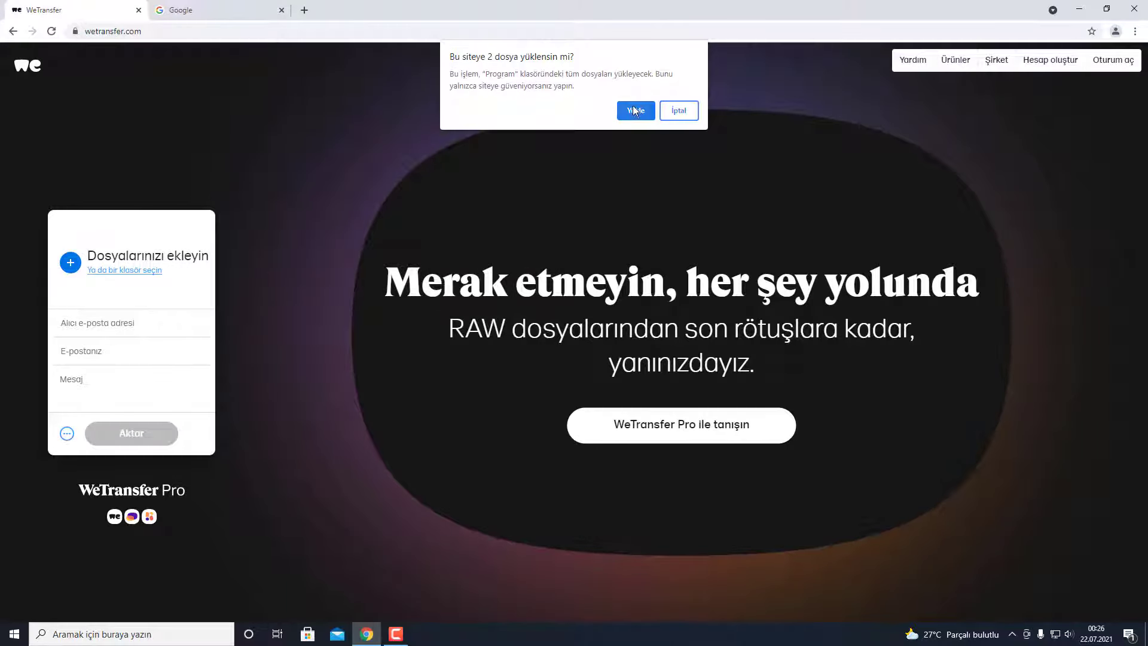
click(634, 111)
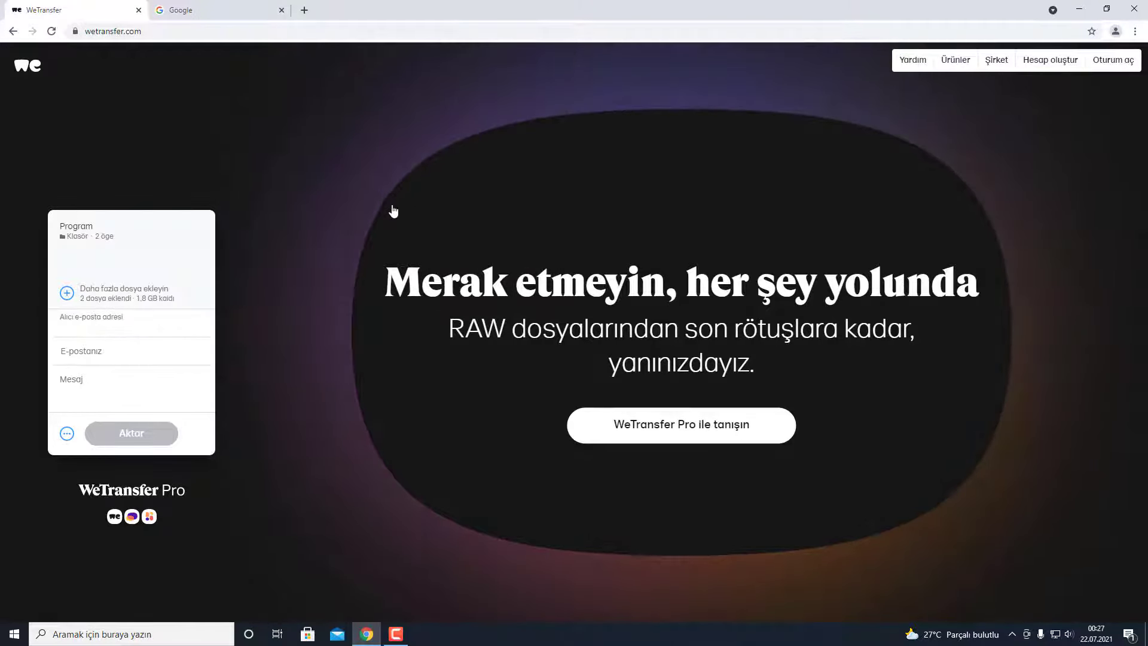
- Switch the transfer to 'Transfer bağlantısı alın' and upload it to generate a link
click(148, 322)
click(103, 357)
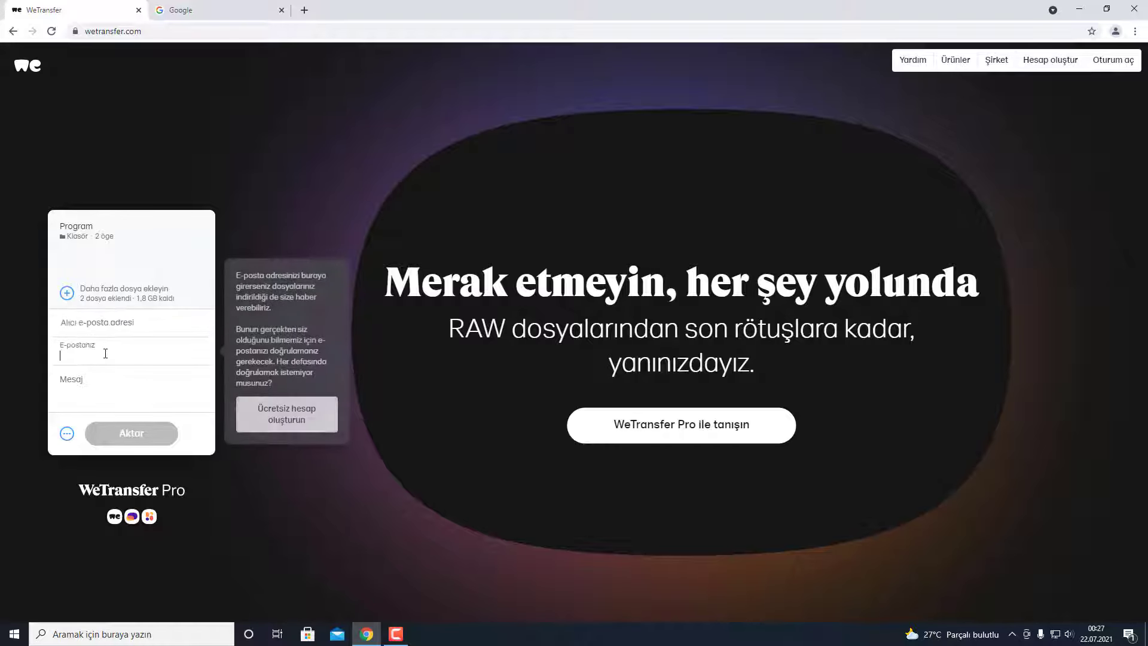
click(89, 382)
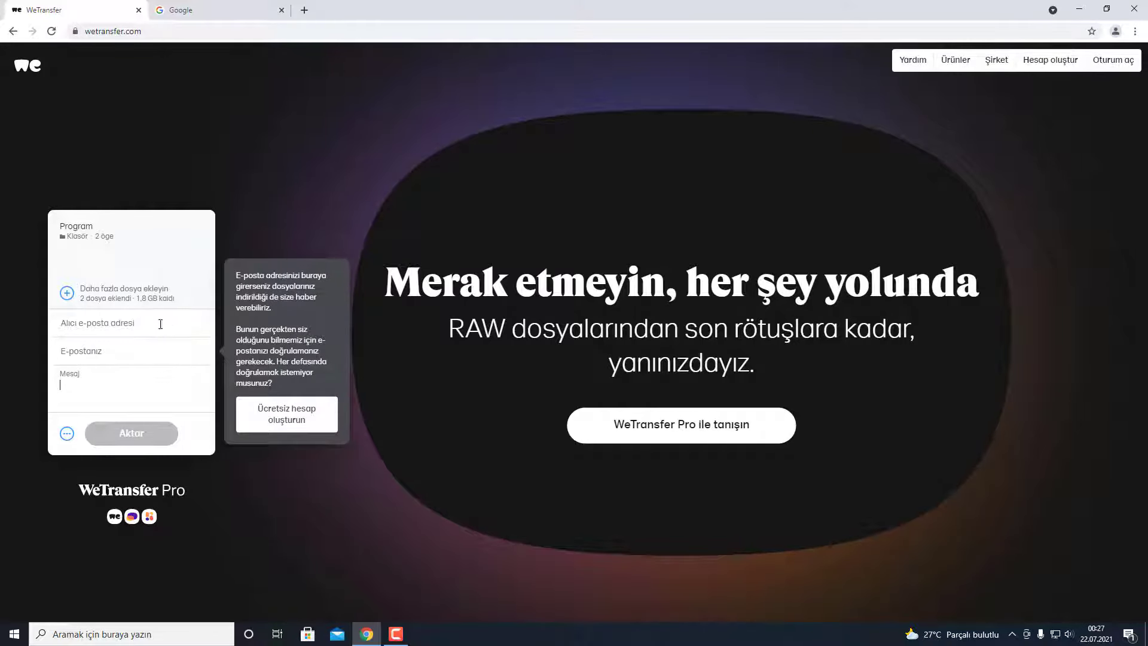
click(67, 435)
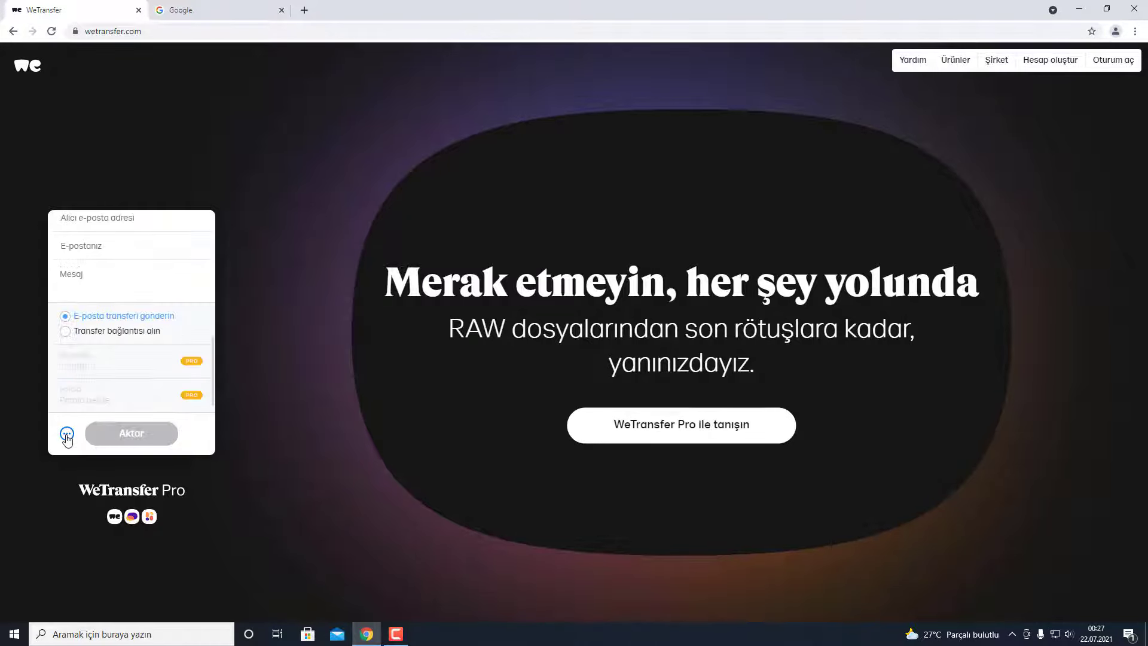
click(84, 358)
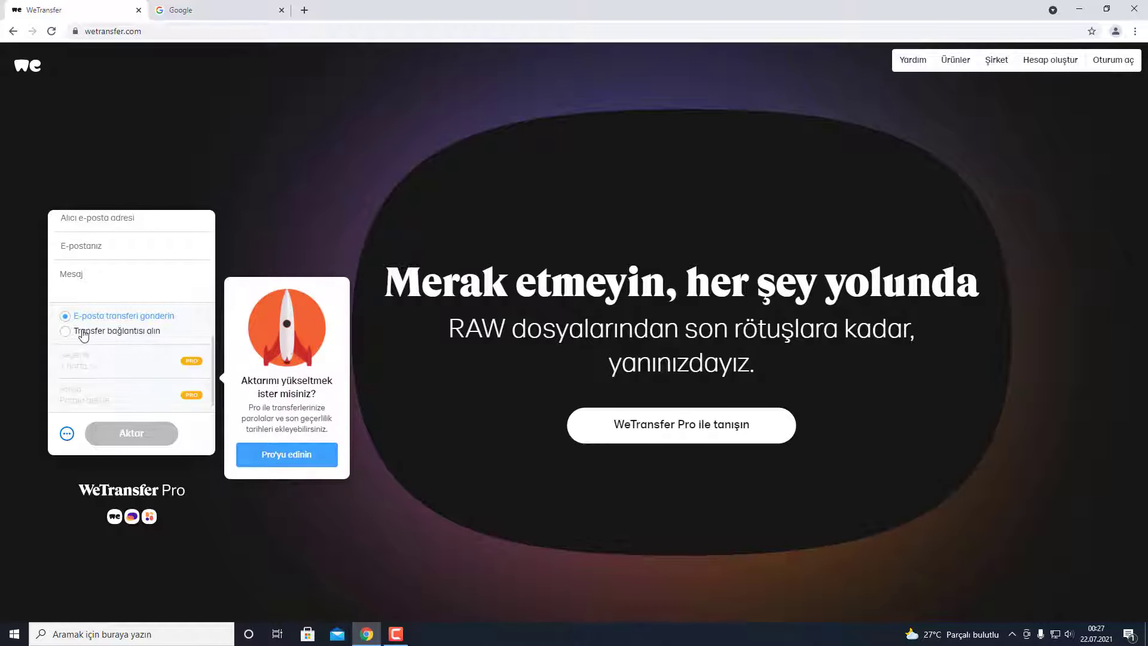
click(89, 332)
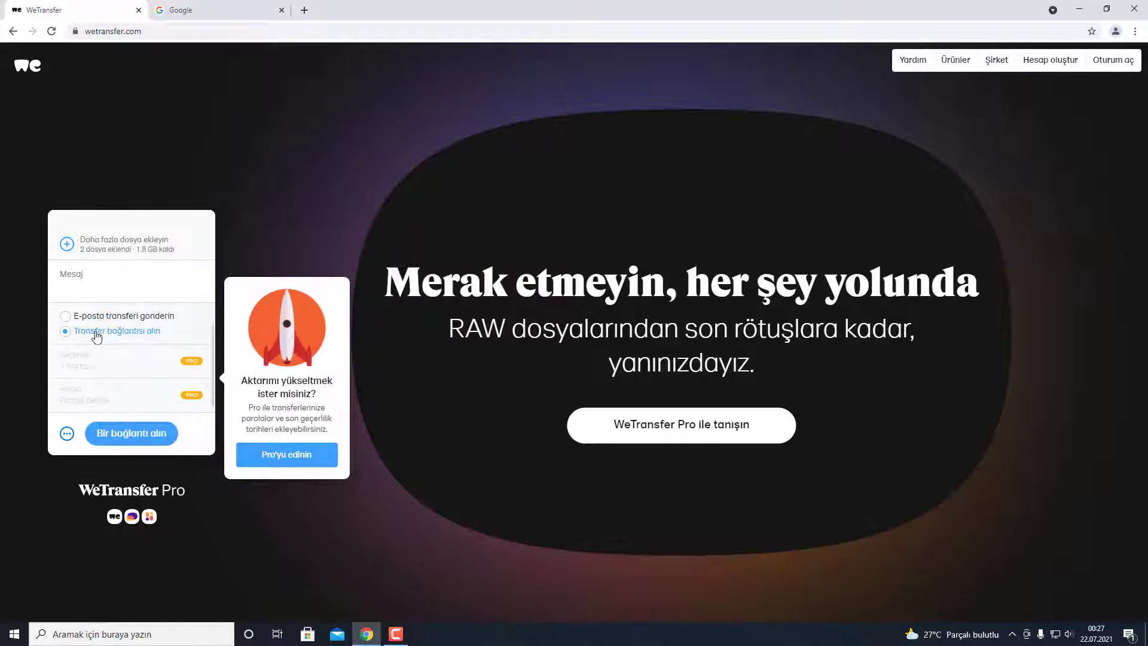
click(132, 434)
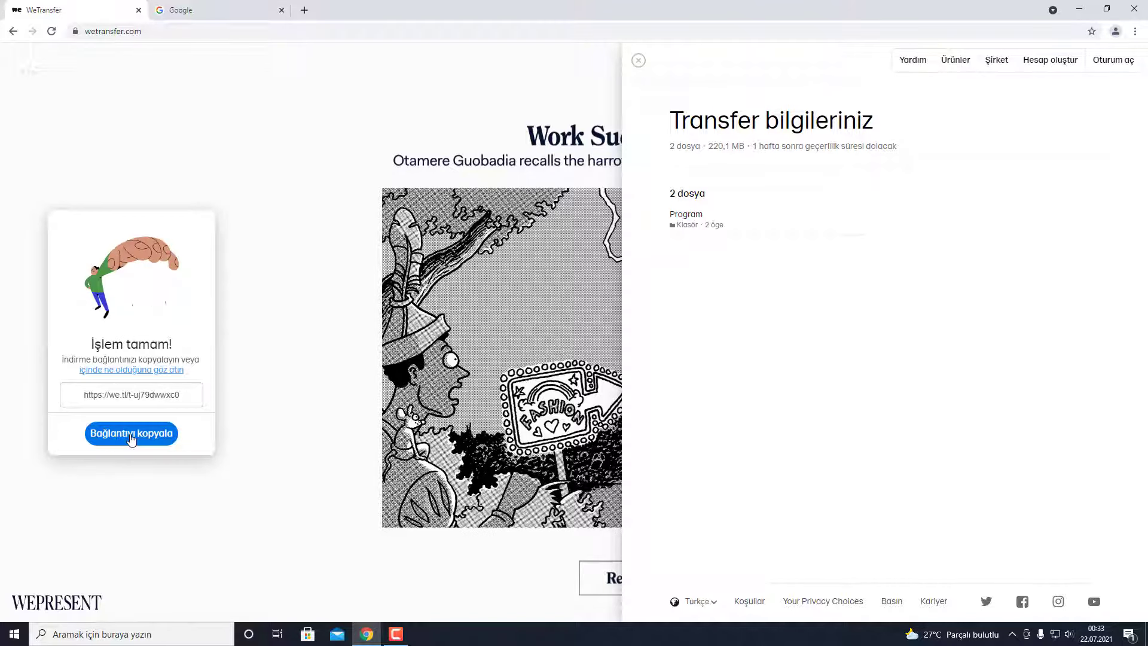
- Copy the we.tl link, open it in a new tab, and download the Program folder
click(131, 435)
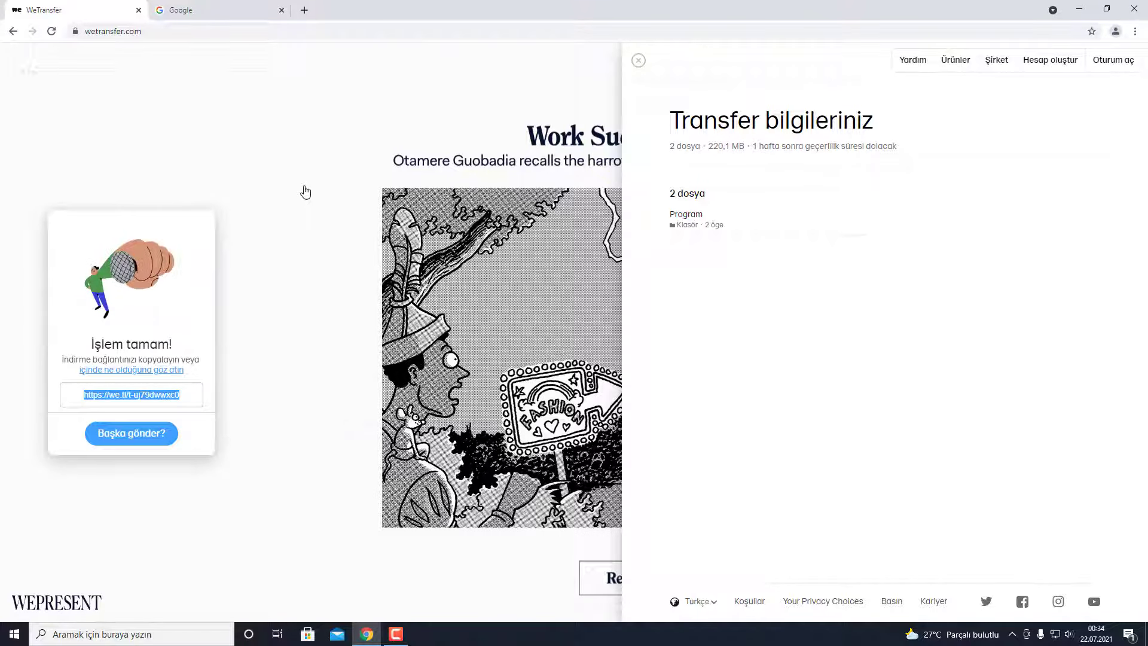
click(305, 10)
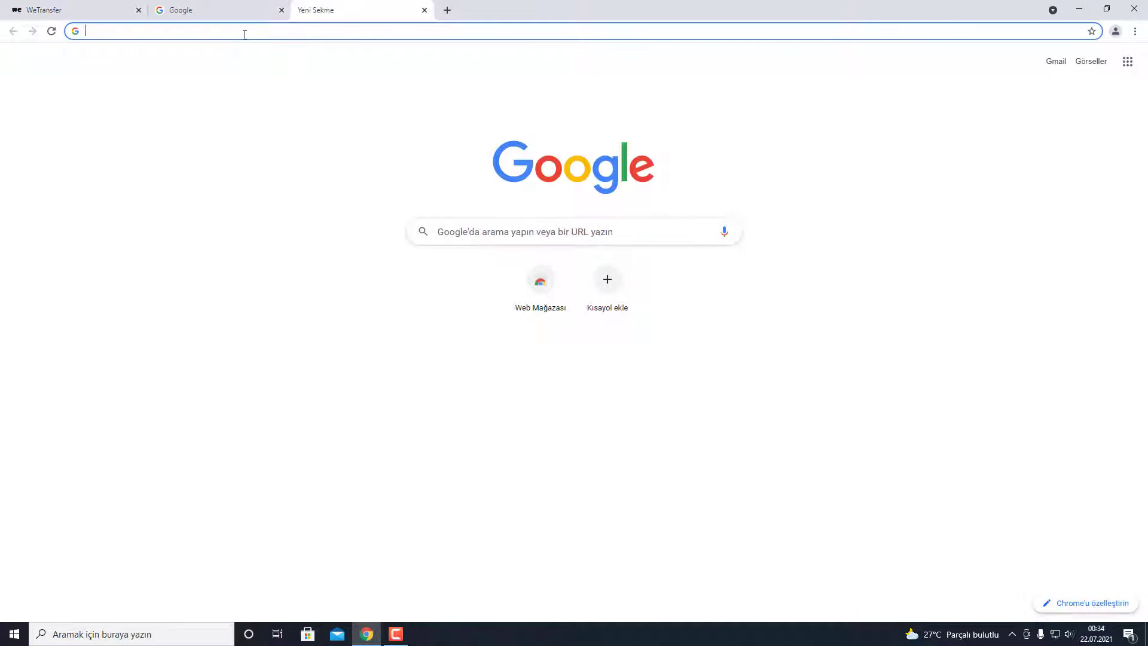
key(ctrl+v)
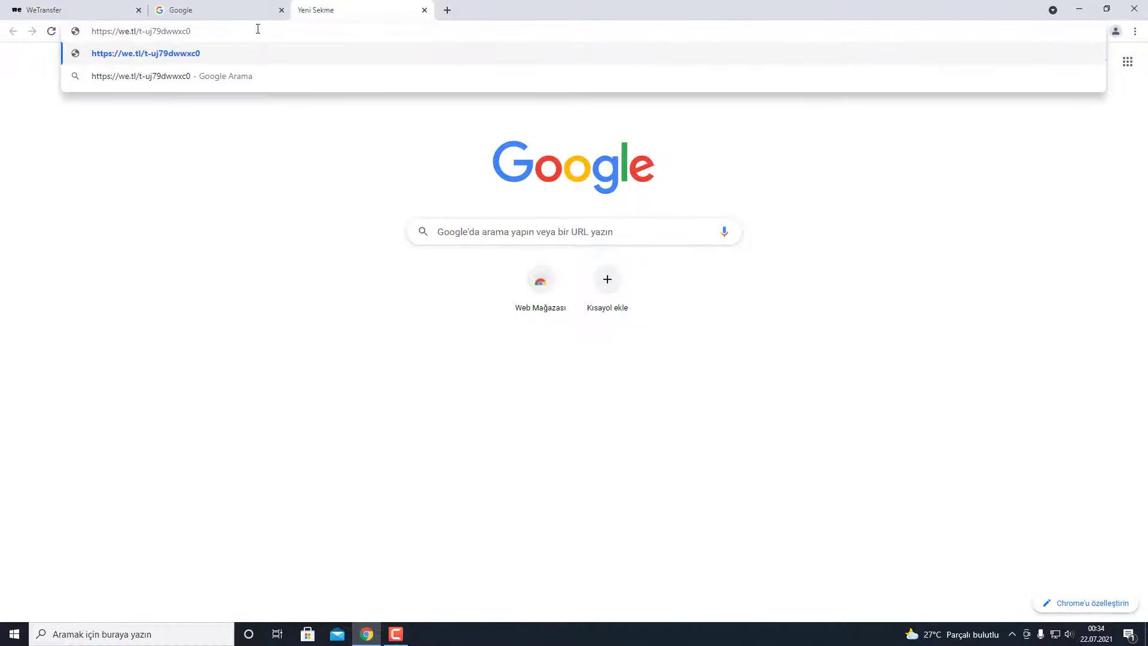
key(Return)
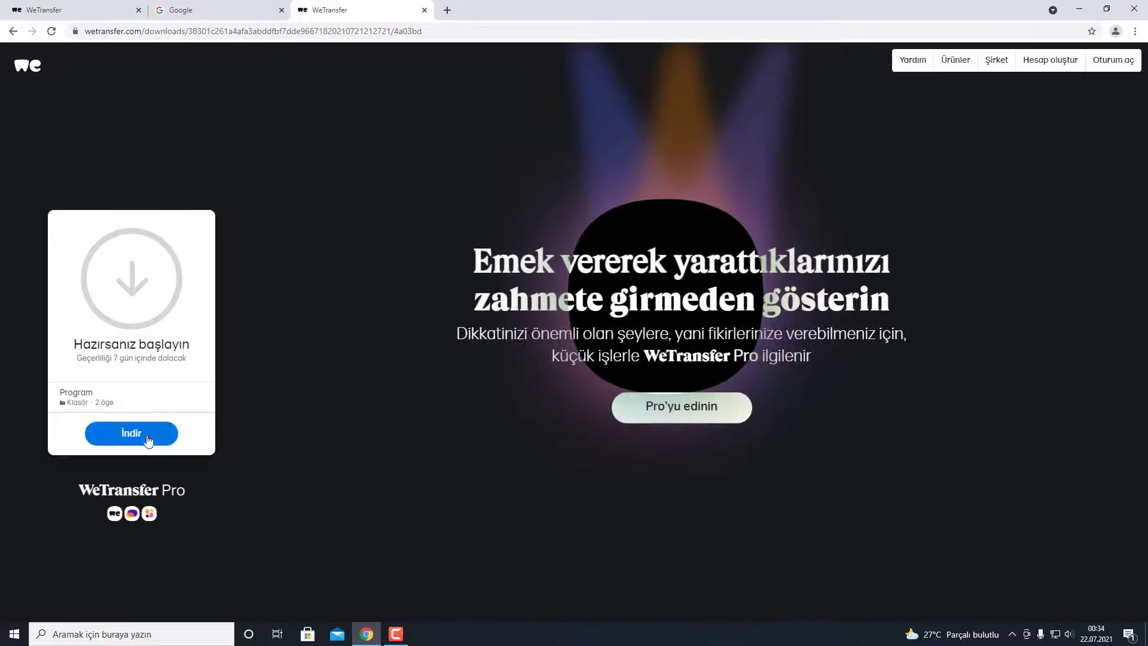
click(140, 439)
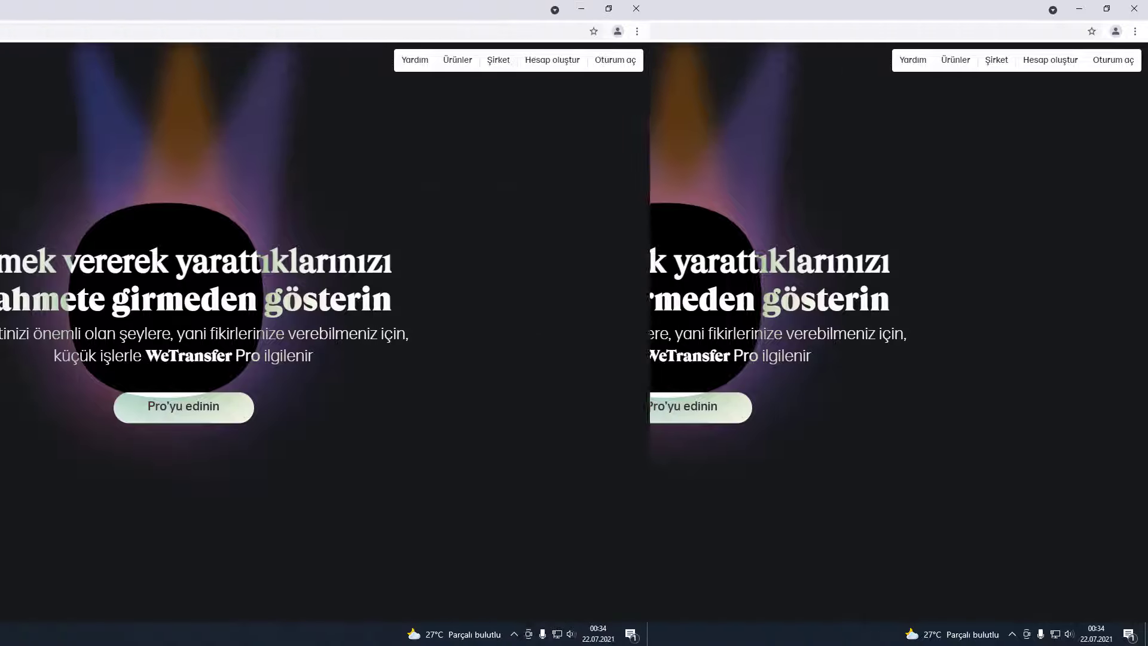
- Search Google for 'google drive' and follow the Drive result to its sign-in page
click(221, 10)
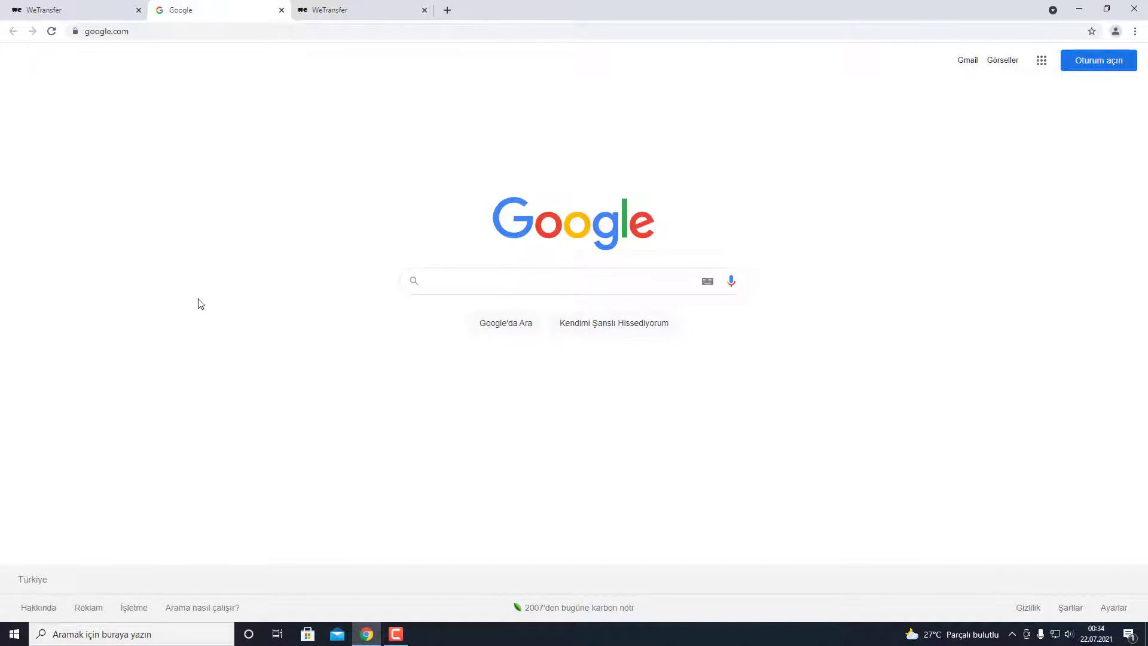
click(456, 282)
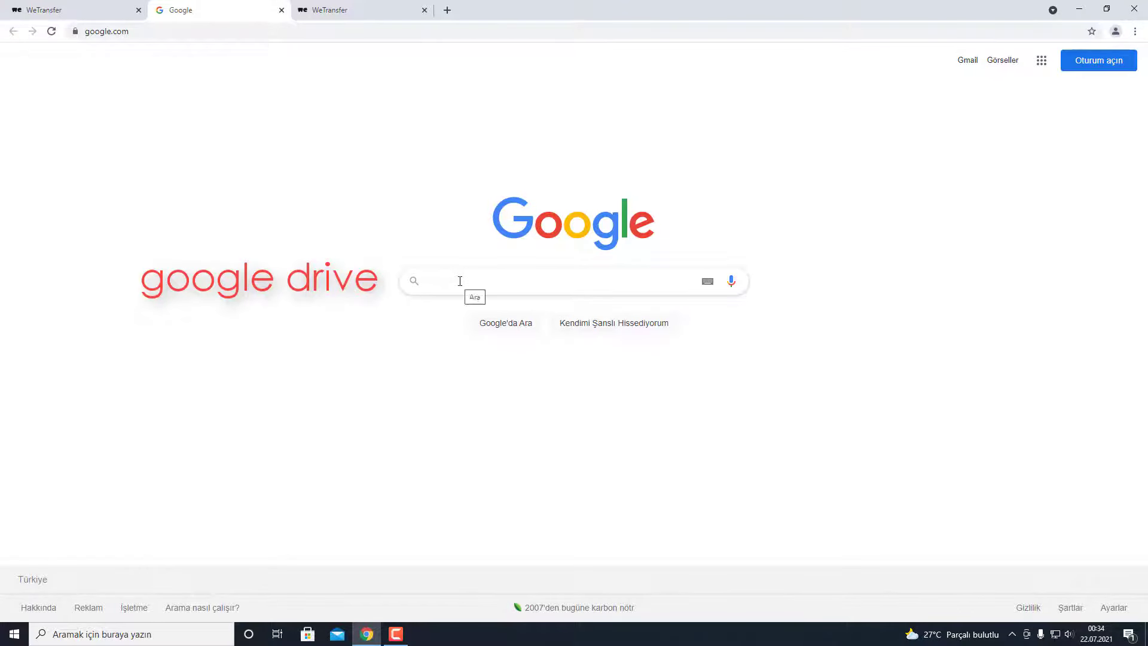
text(google drive)
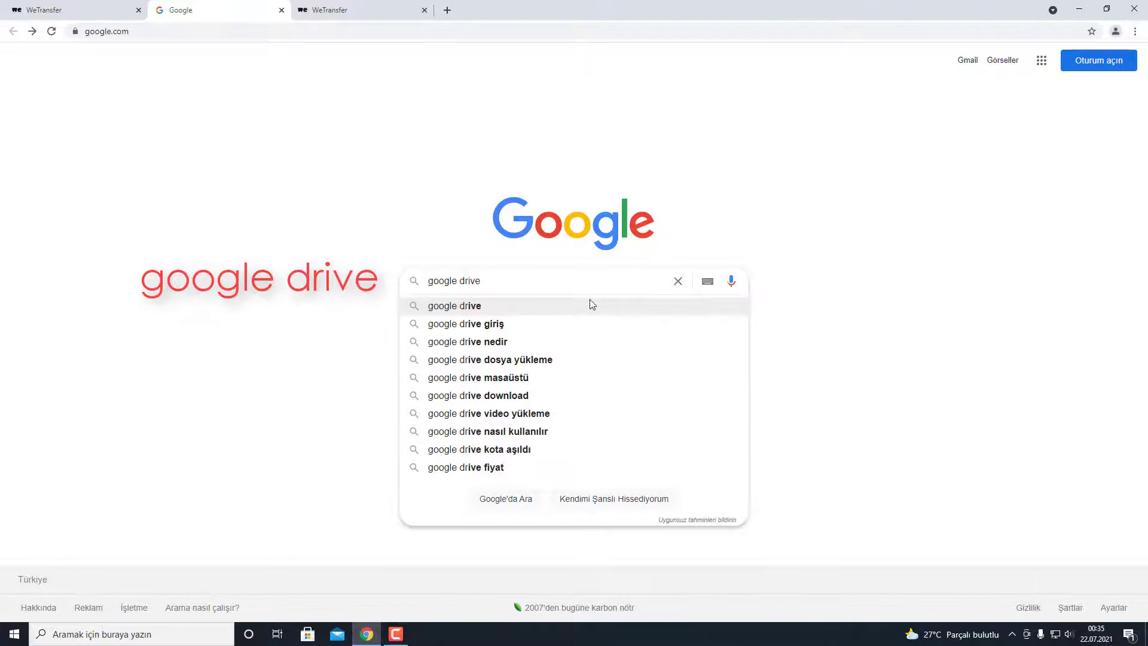
key(Return)
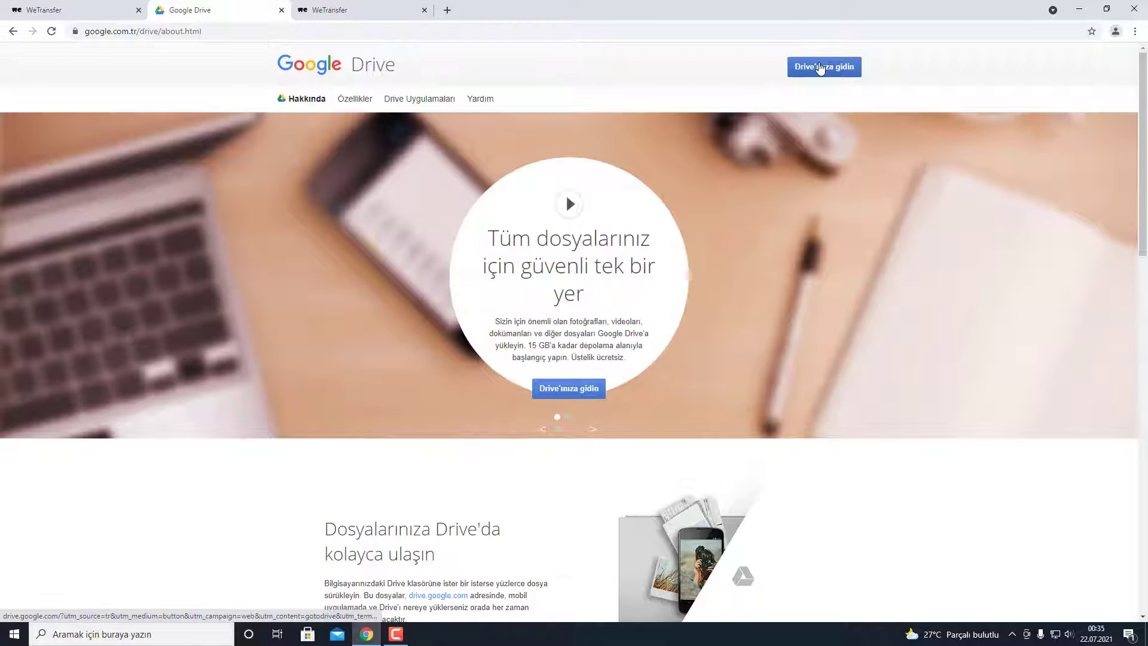
click(820, 69)
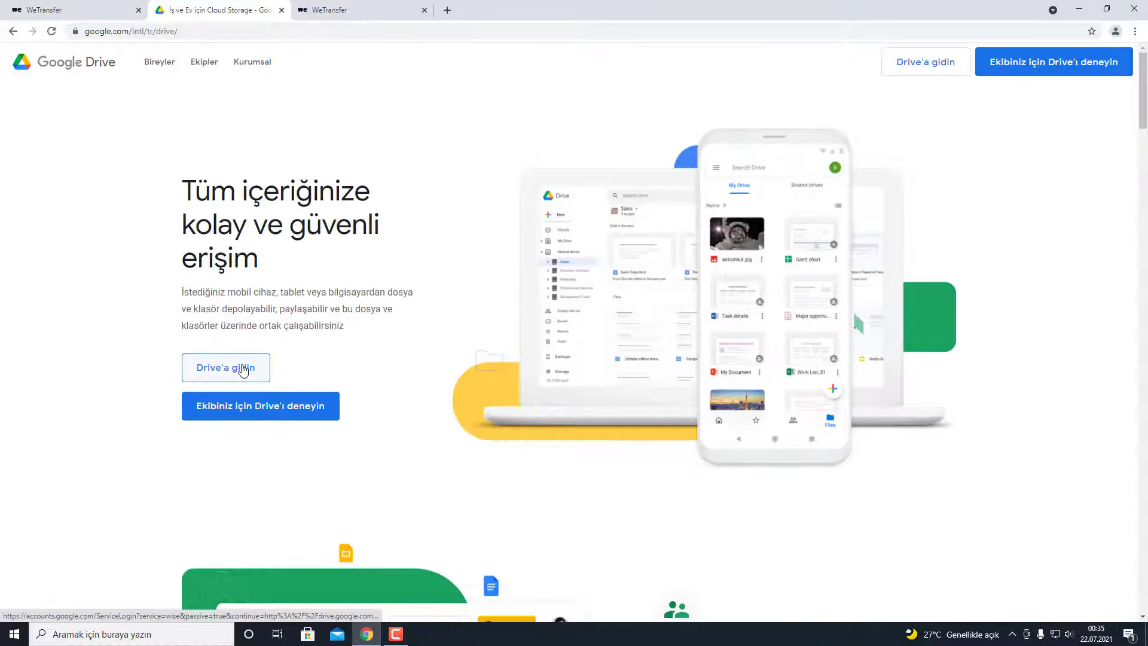
click(925, 67)
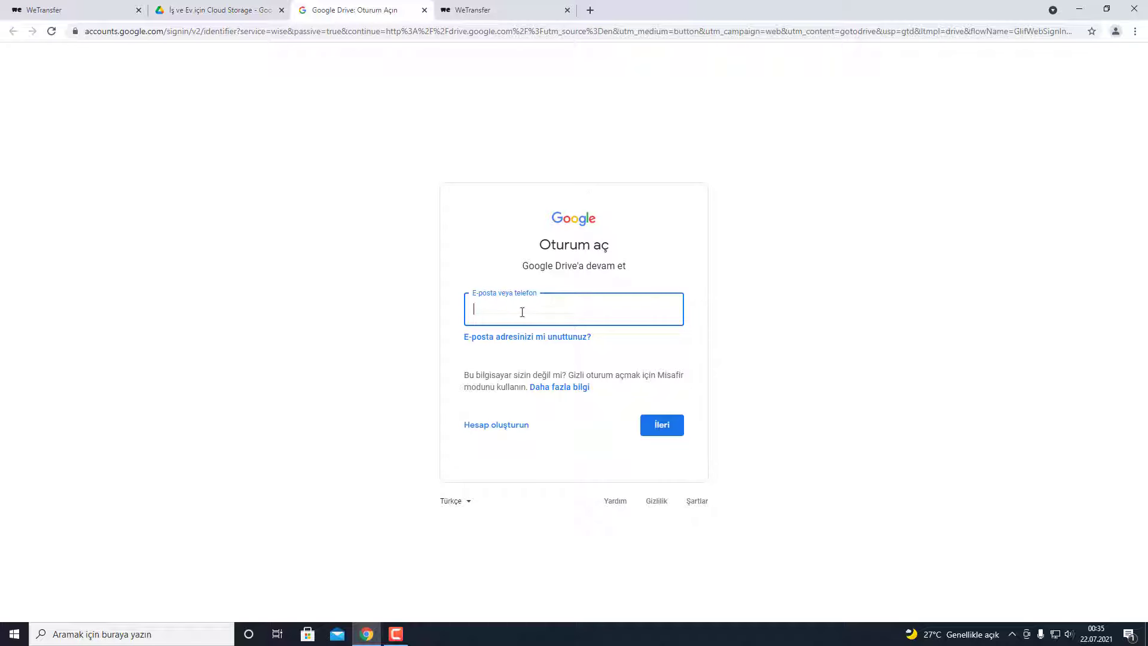
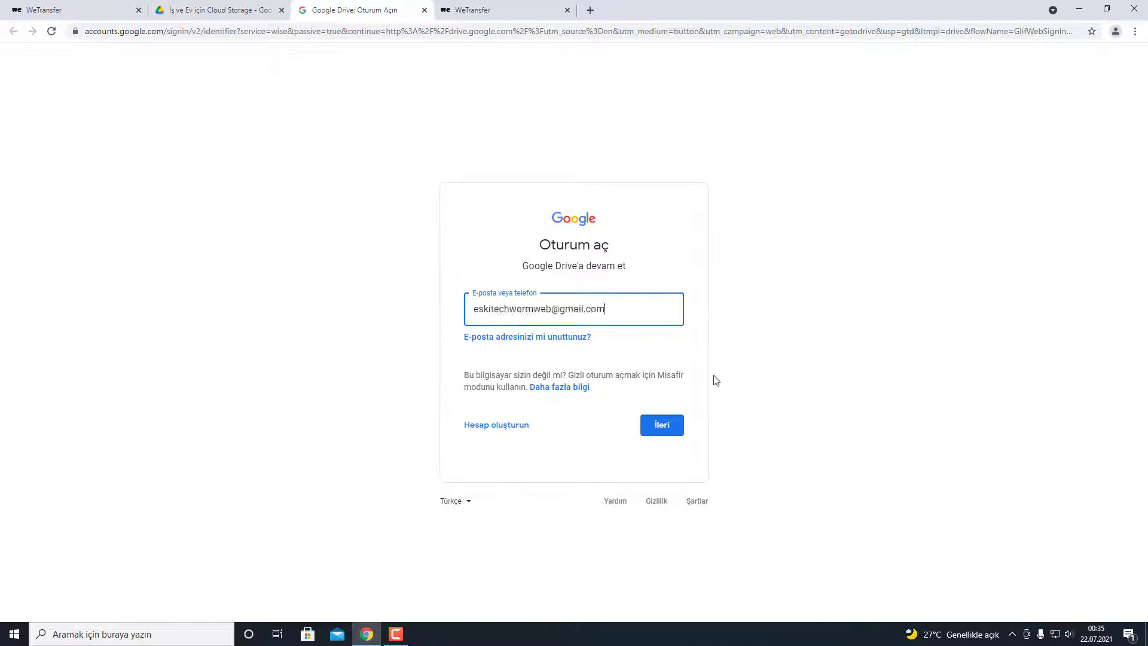
- Sign in with the account's e-mail address and password to load Drive'ım
click(667, 425)
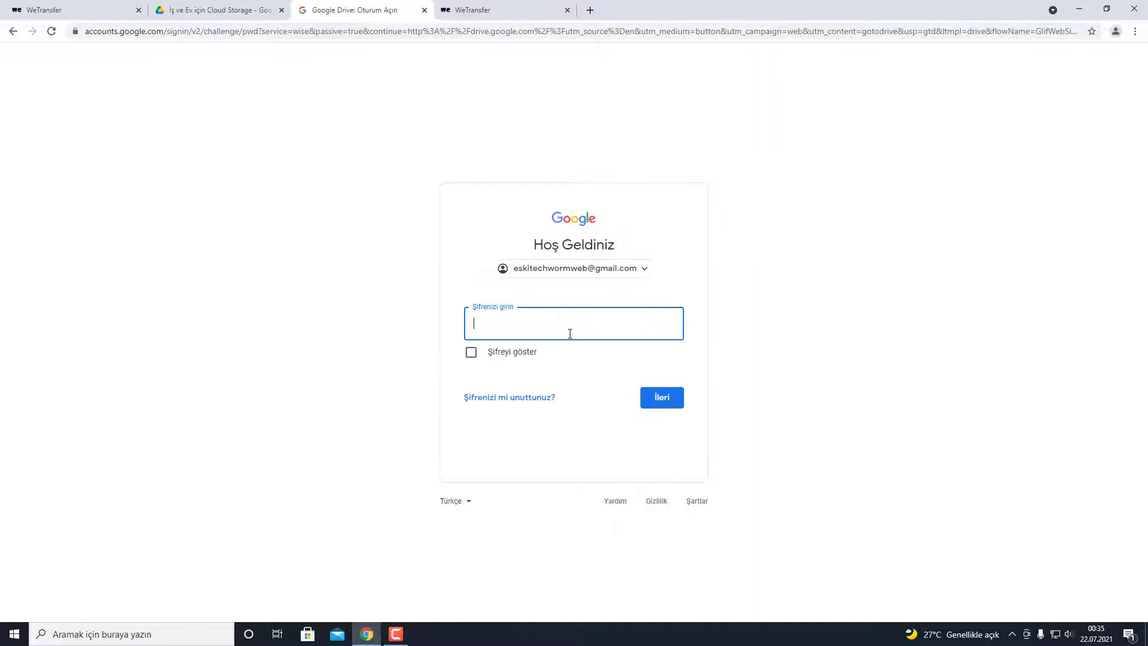
text(*******)
key(Return)
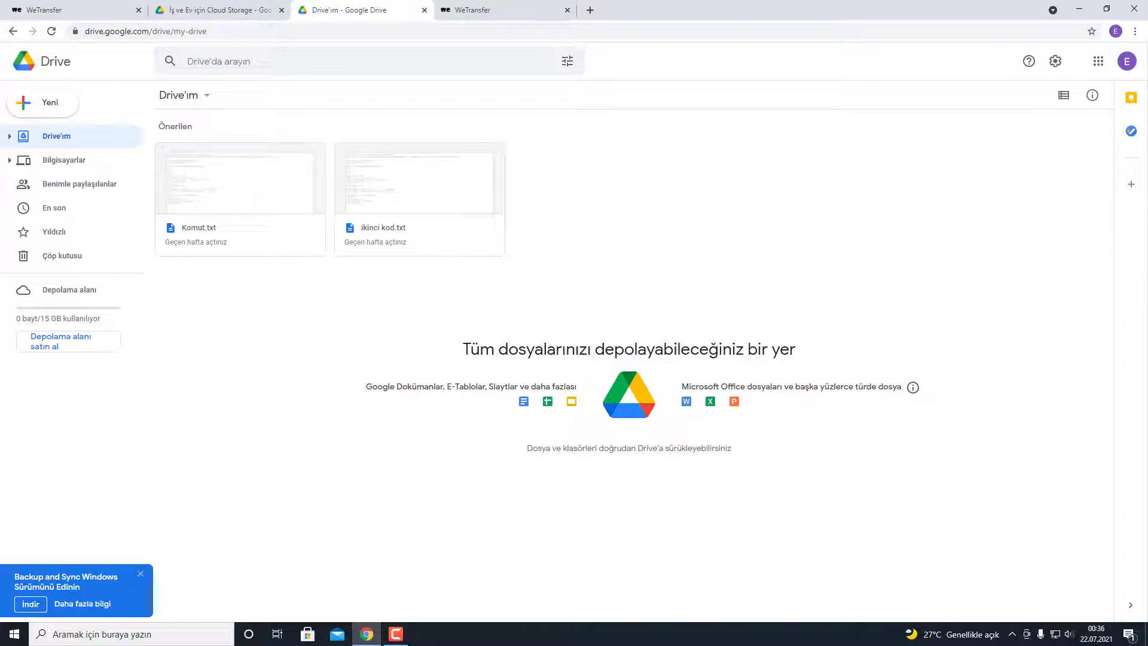
- Drag the Program folder from the desktop onto Drive'ım to upload all 4 items
click(1146, 634)
drag(312, 221, 412, 291)
click(340, 203)
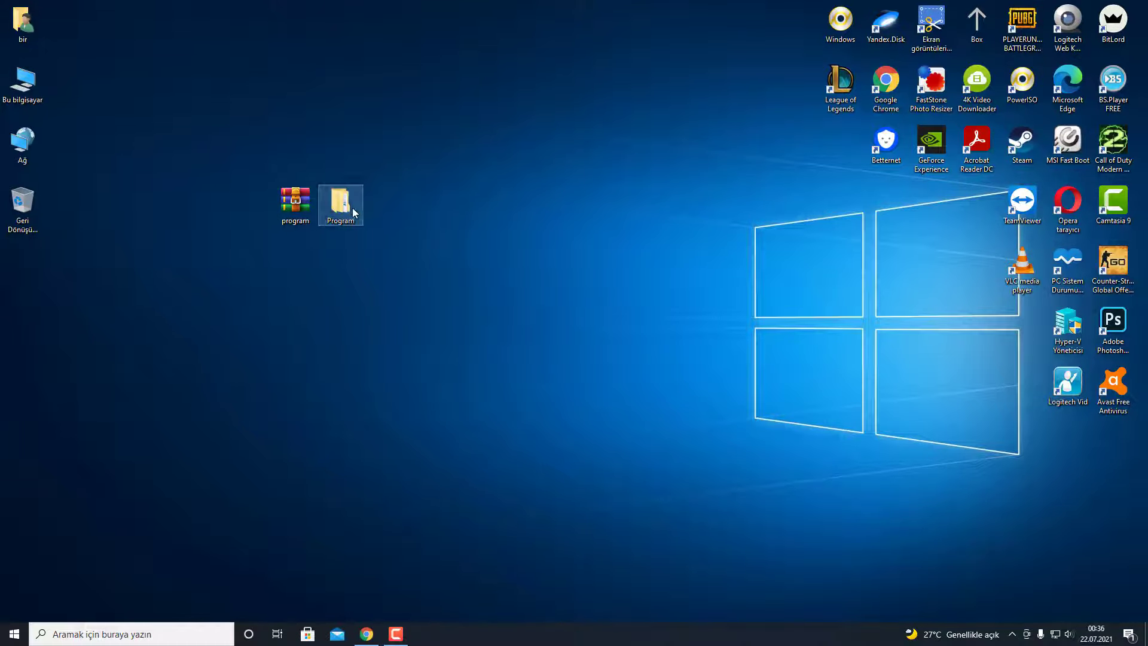
drag(343, 206, 692, 298)
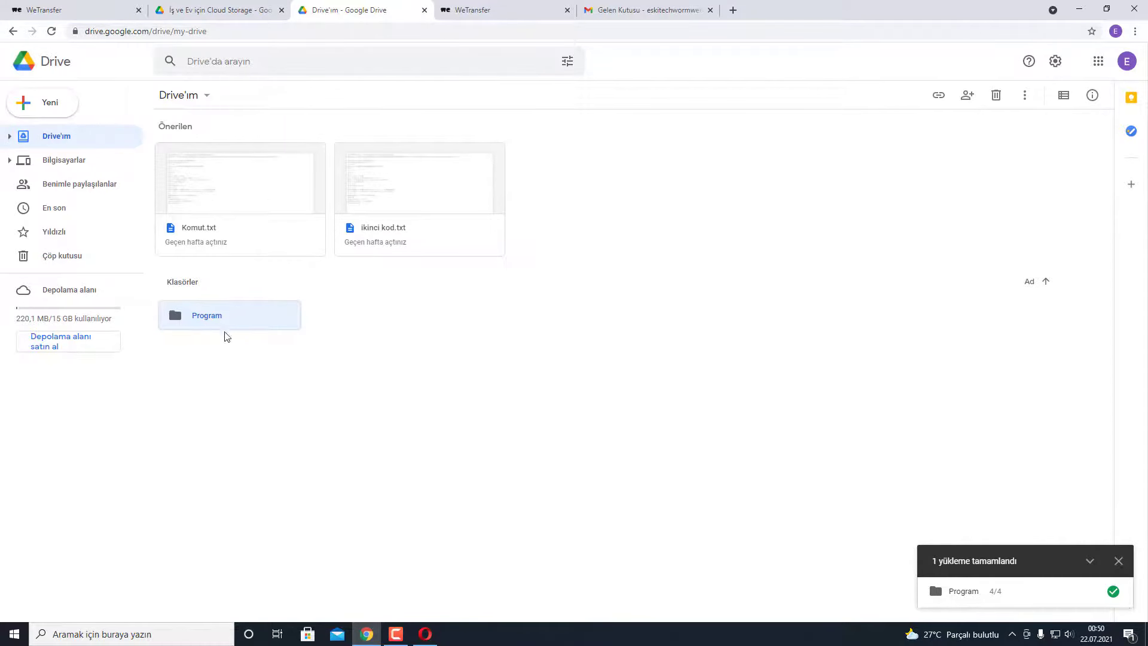
- Set the Program folder's link access to 'Bağlantıya sahip olan herkes' and copy its link
right_click(217, 315)
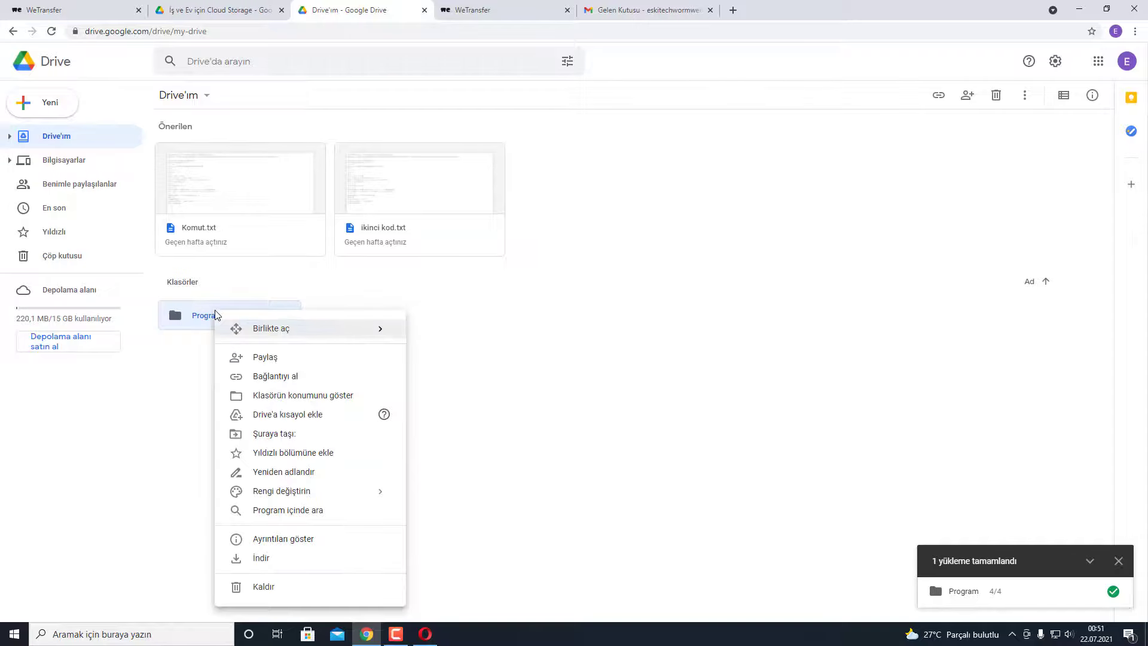
click(278, 378)
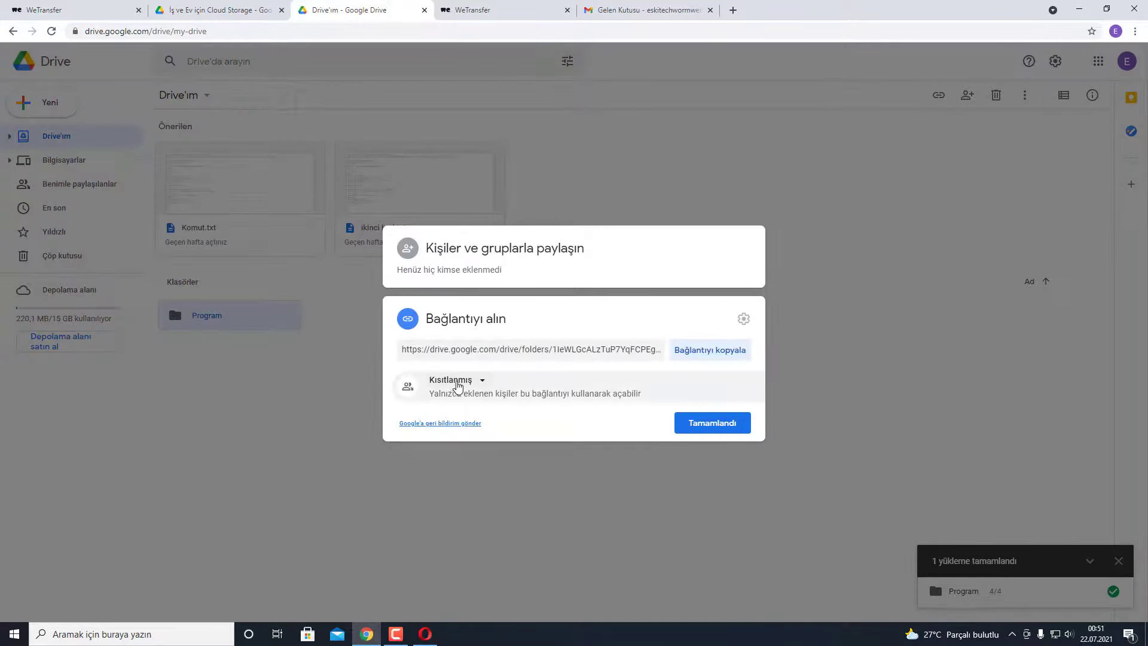
click(454, 381)
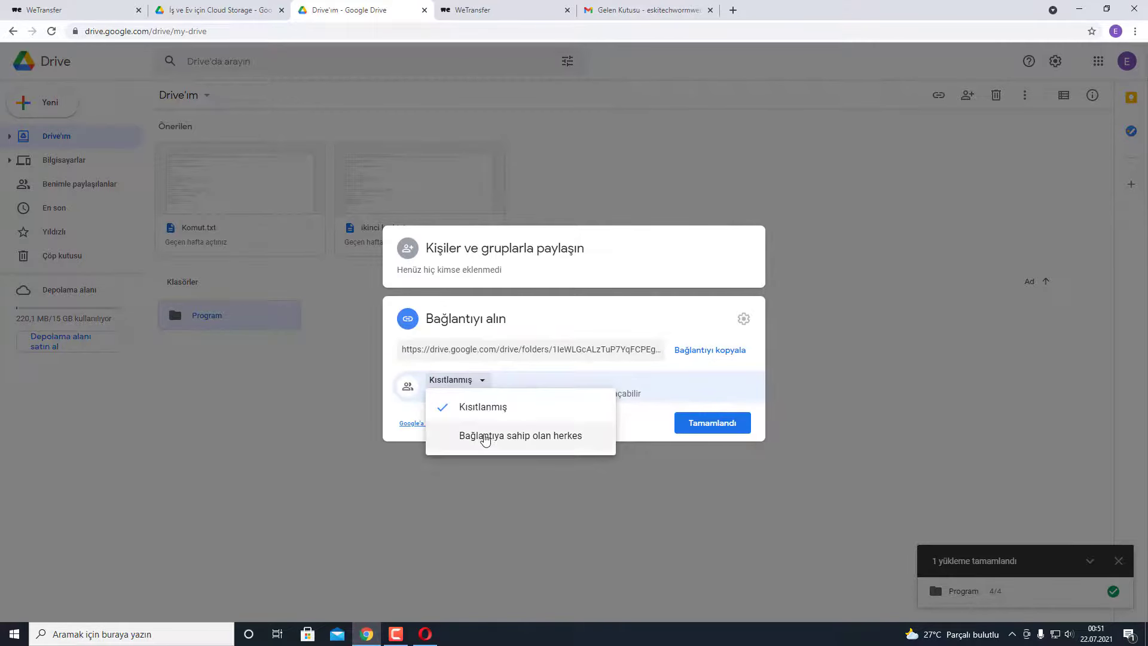
click(546, 441)
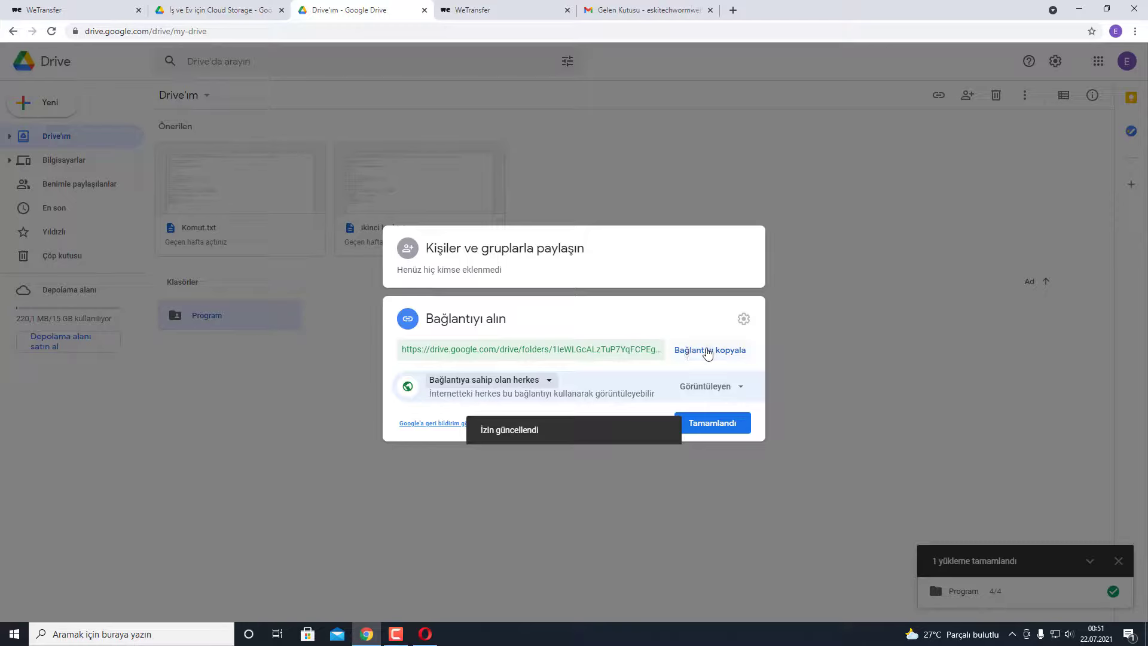
click(689, 353)
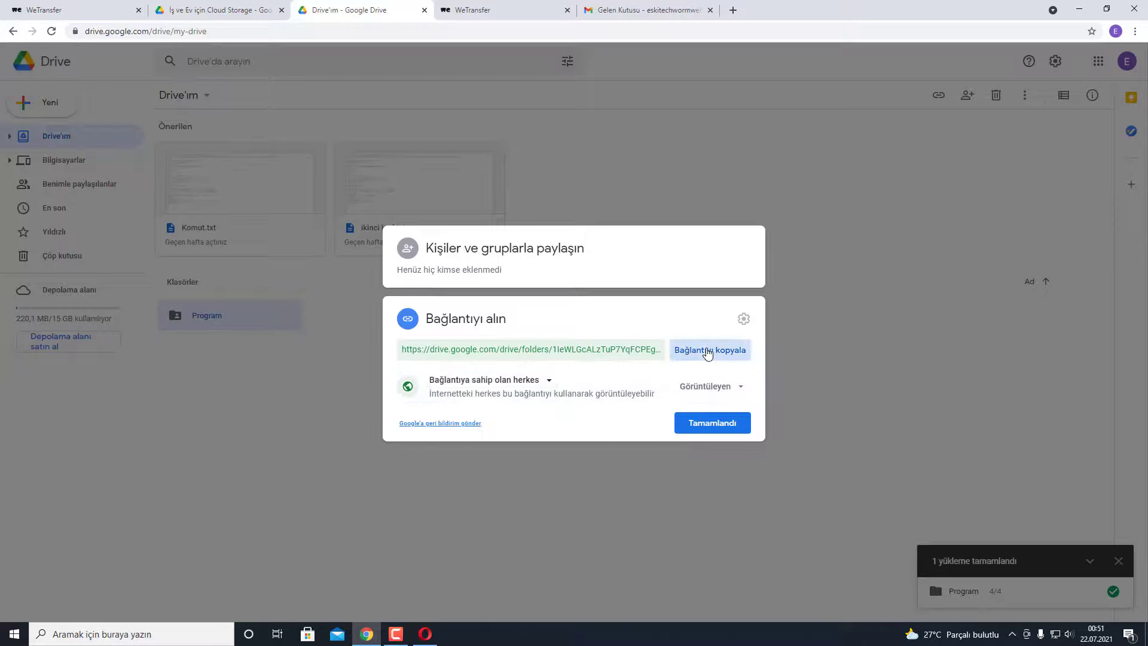
click(719, 426)
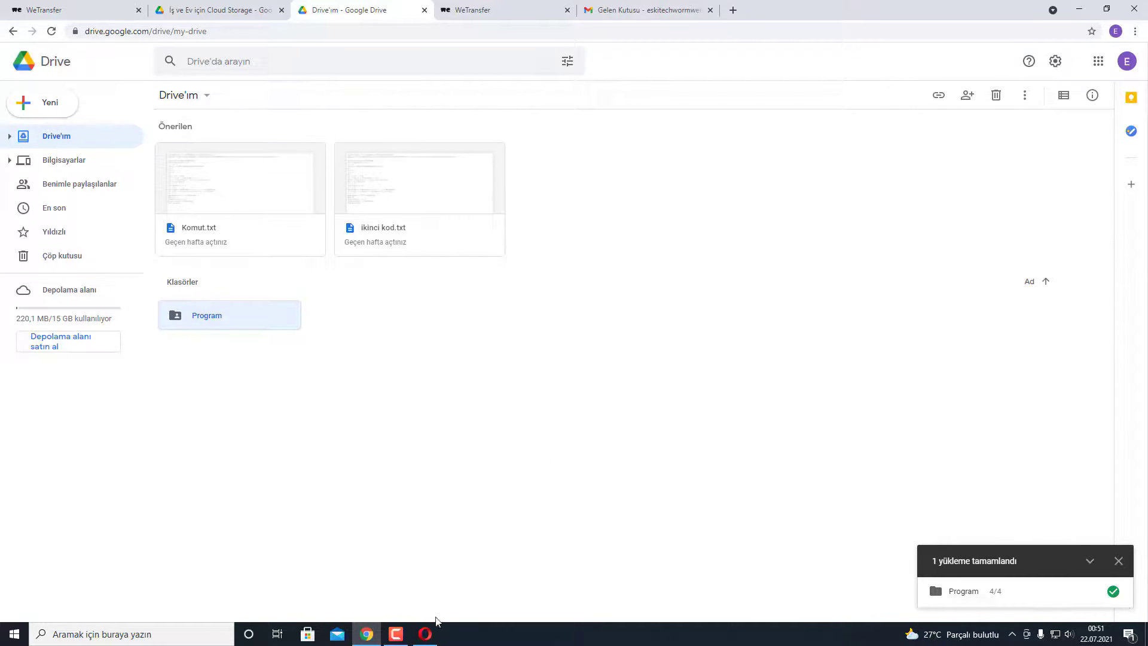
click(425, 633)
click(232, 25)
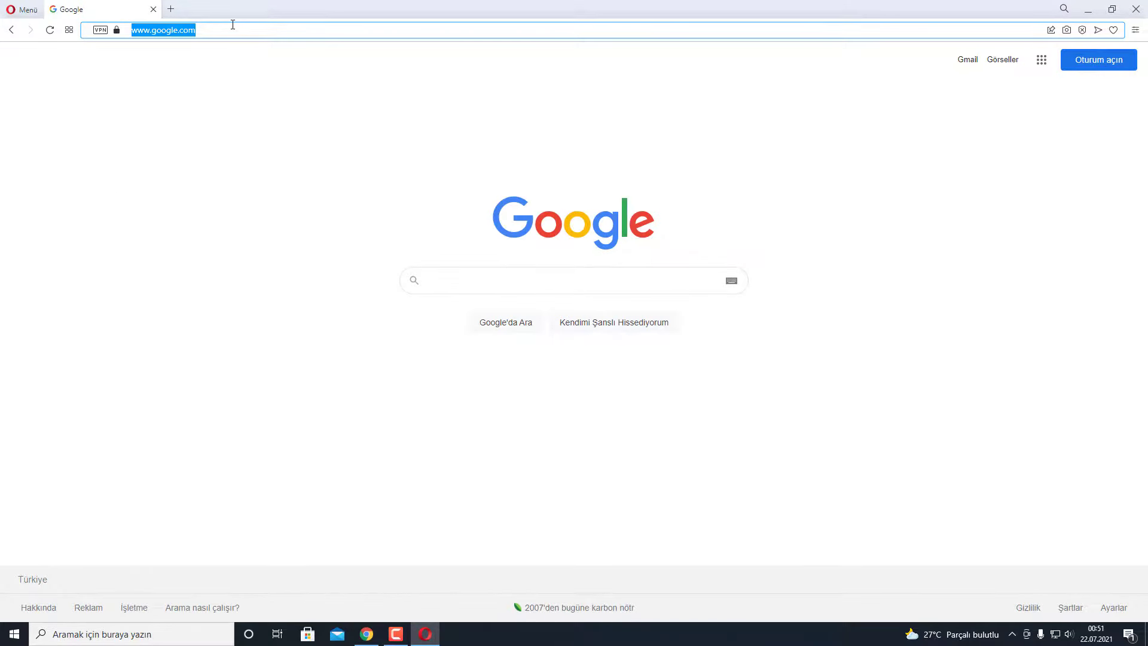
key(Return)
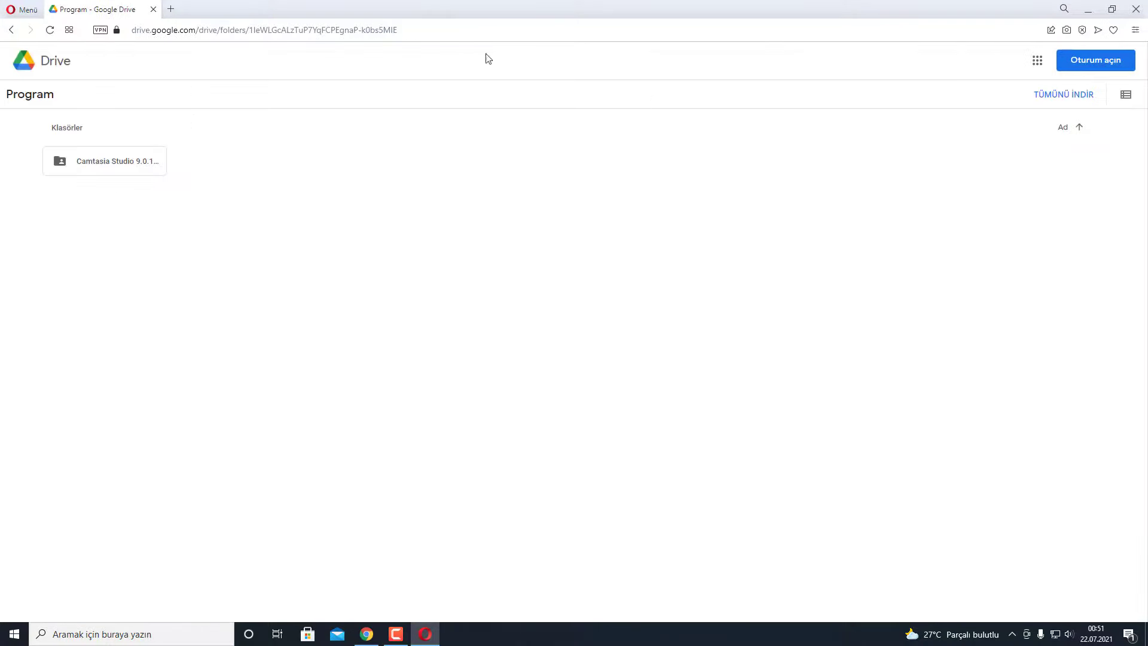
click(60, 163)
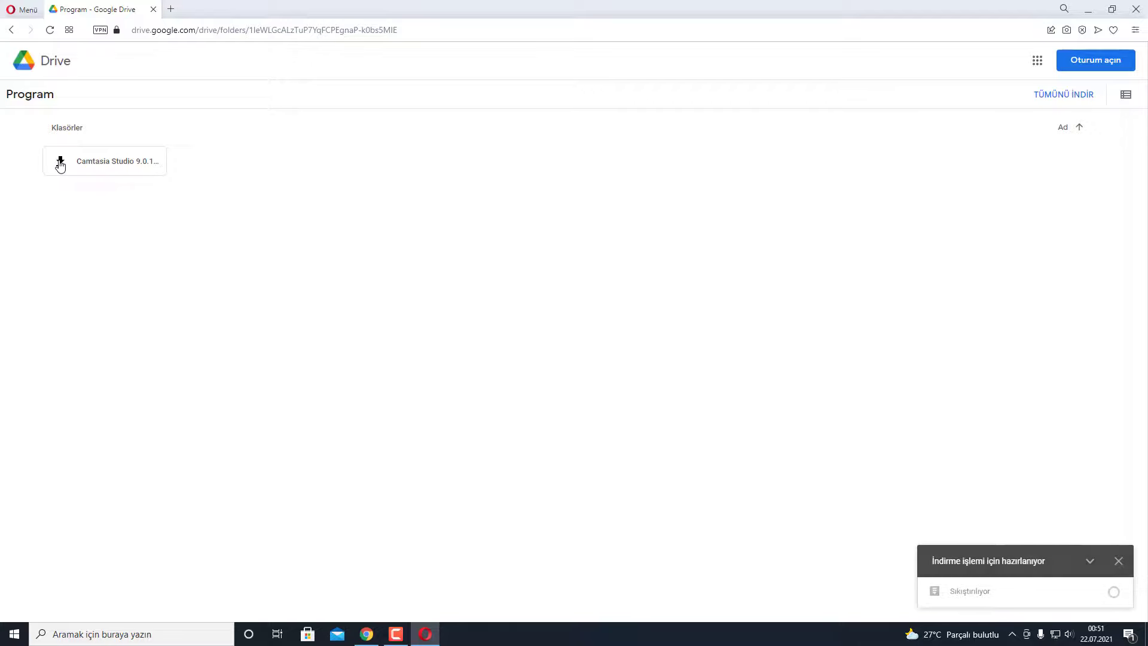
click(1120, 594)
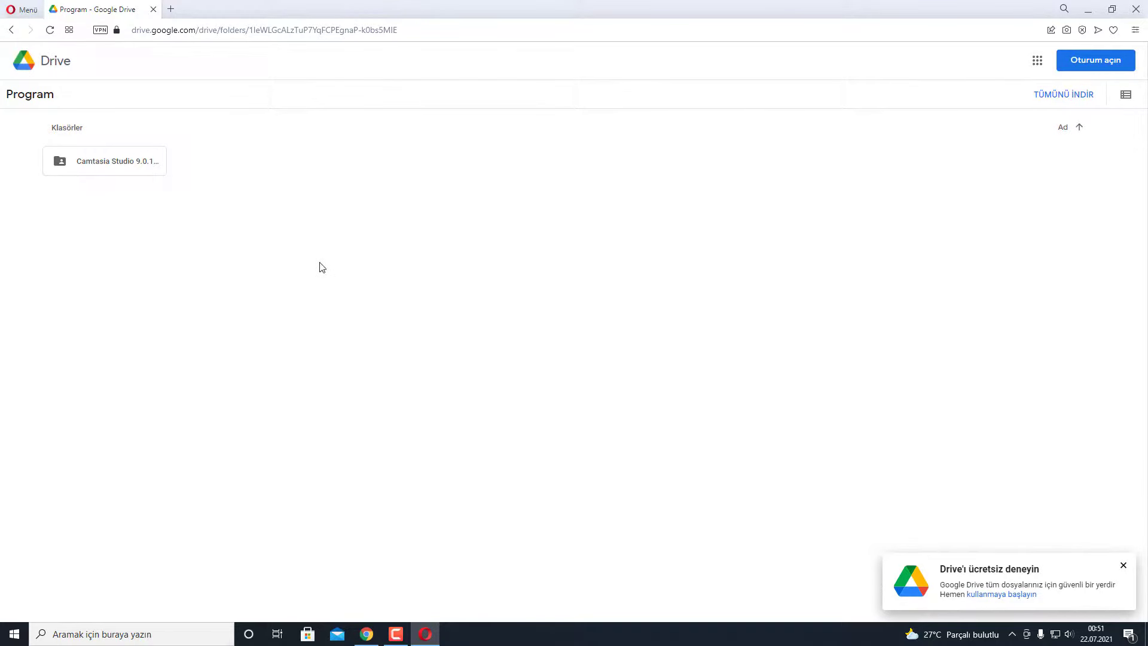
- Start a new Gmail message addressed to the suggested recipient's e-mail address
click(367, 632)
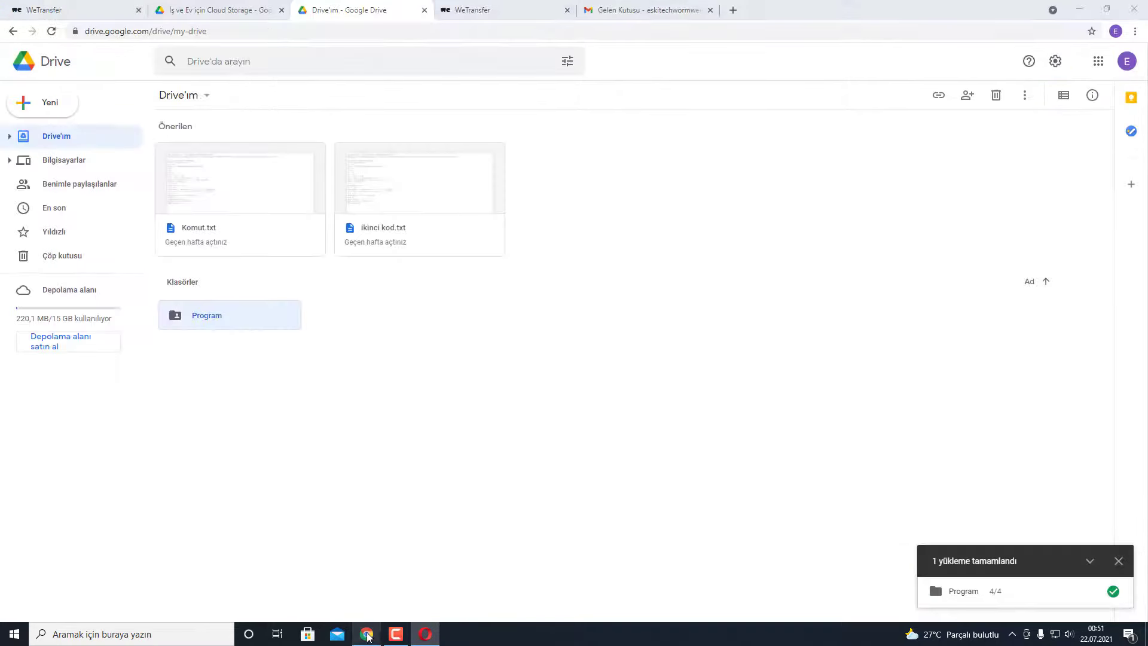
click(620, 9)
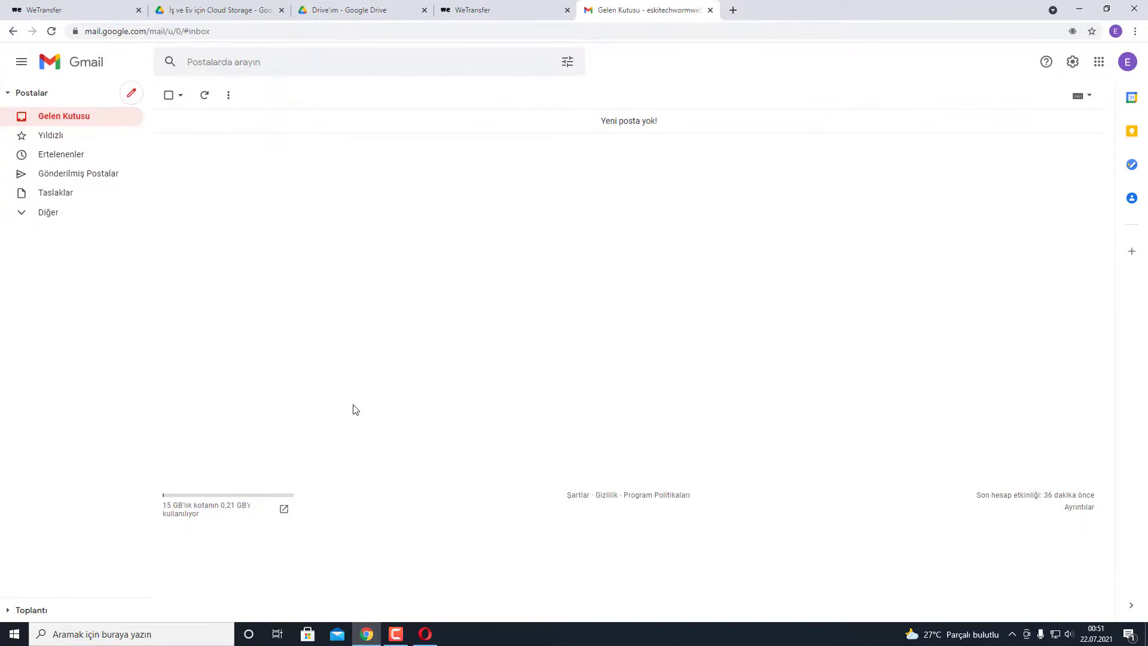
click(132, 95)
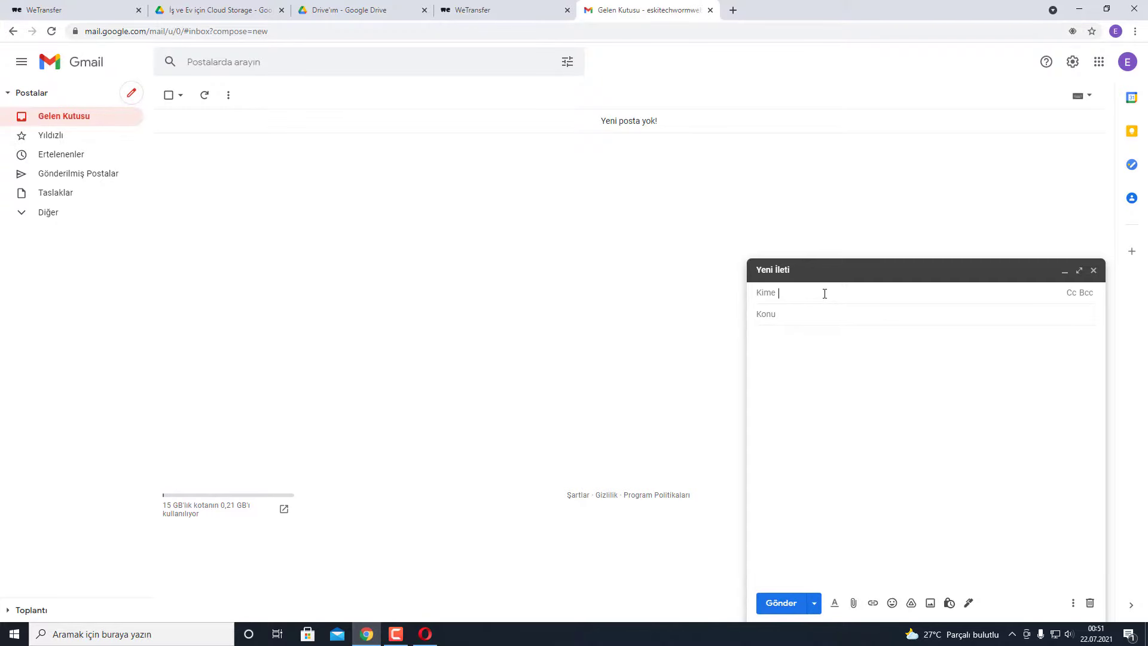
text(techw)
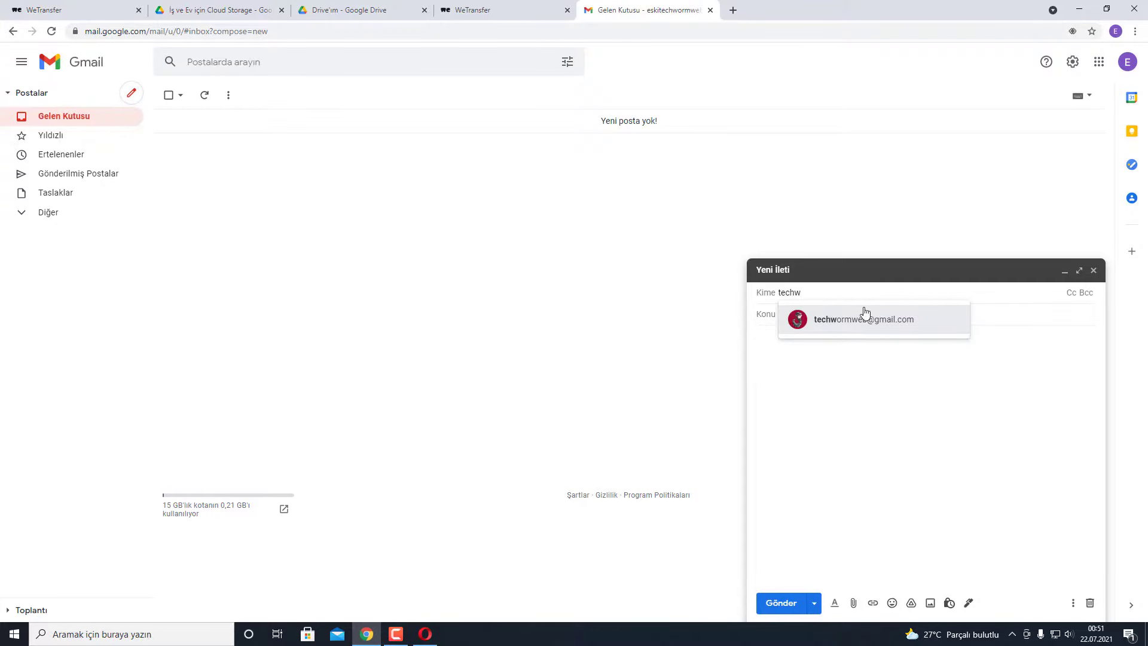
click(861, 317)
click(868, 365)
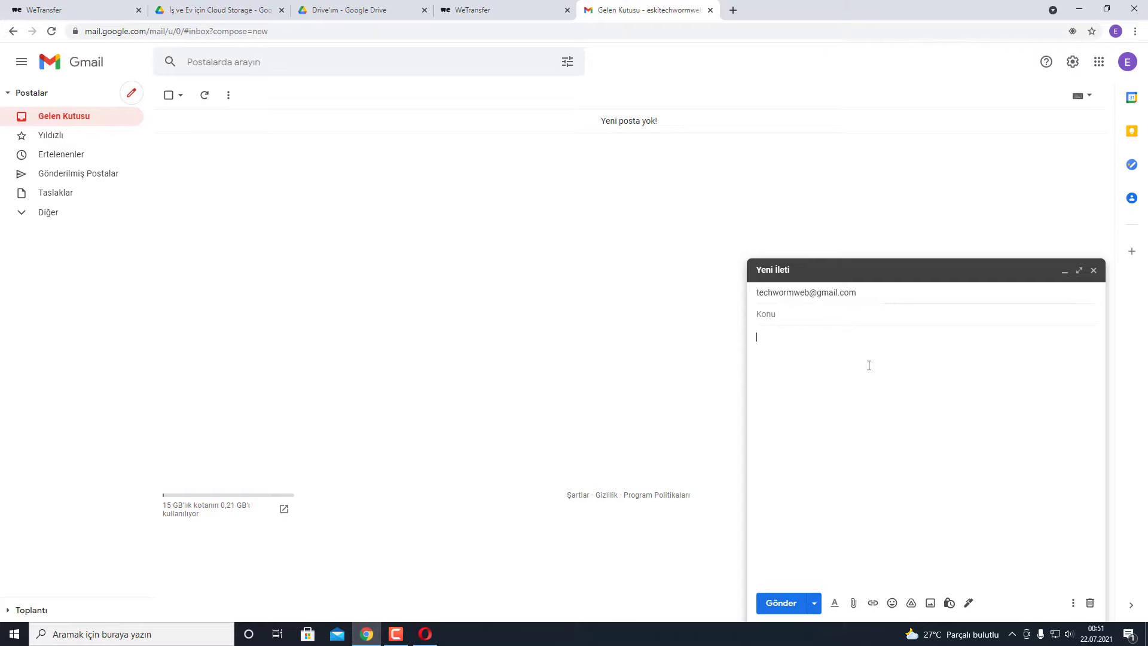
- Give it the subject 'Video veya program', paste the Drive folder link into the body, and send
click(787, 316)
text(Video)
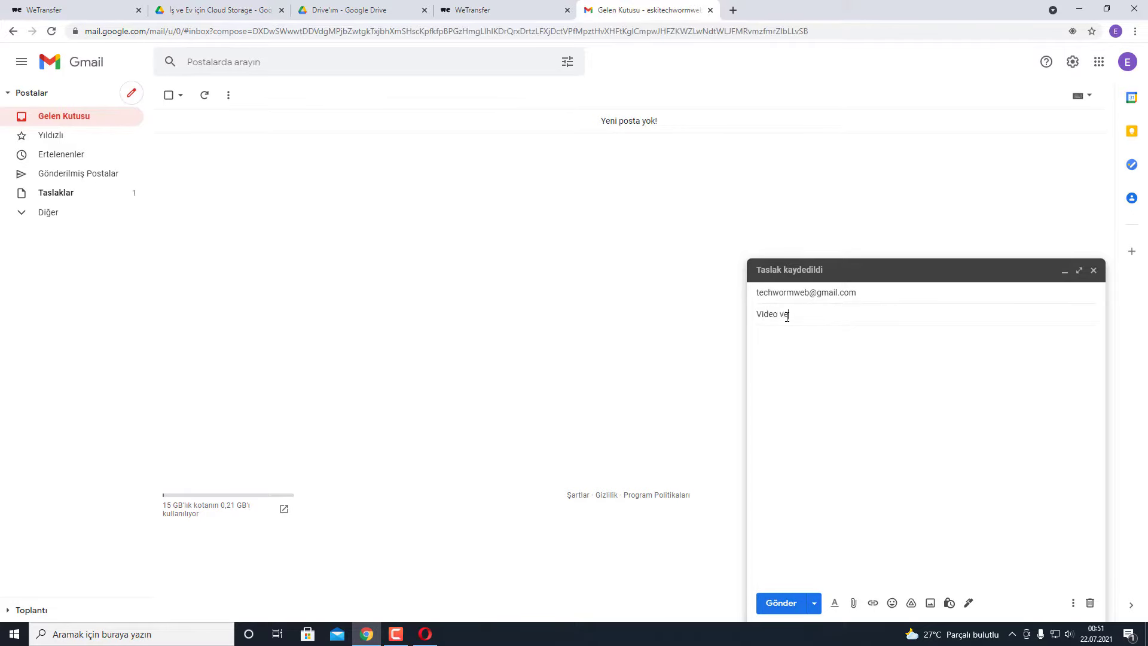
text( veya program)
right_click(792, 342)
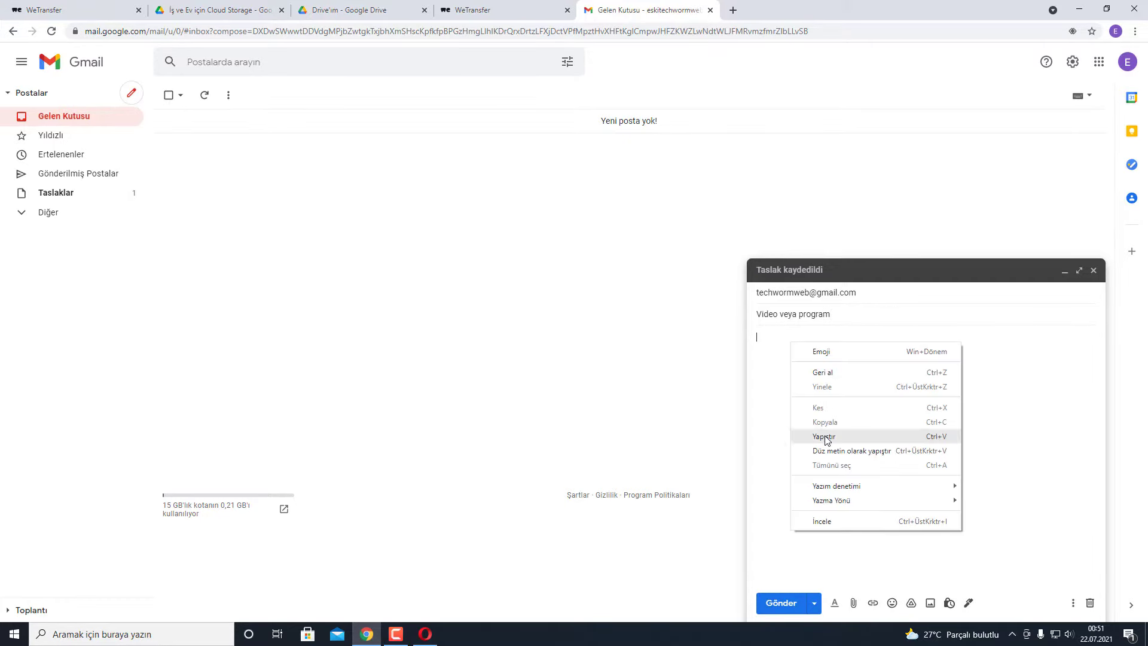
click(825, 438)
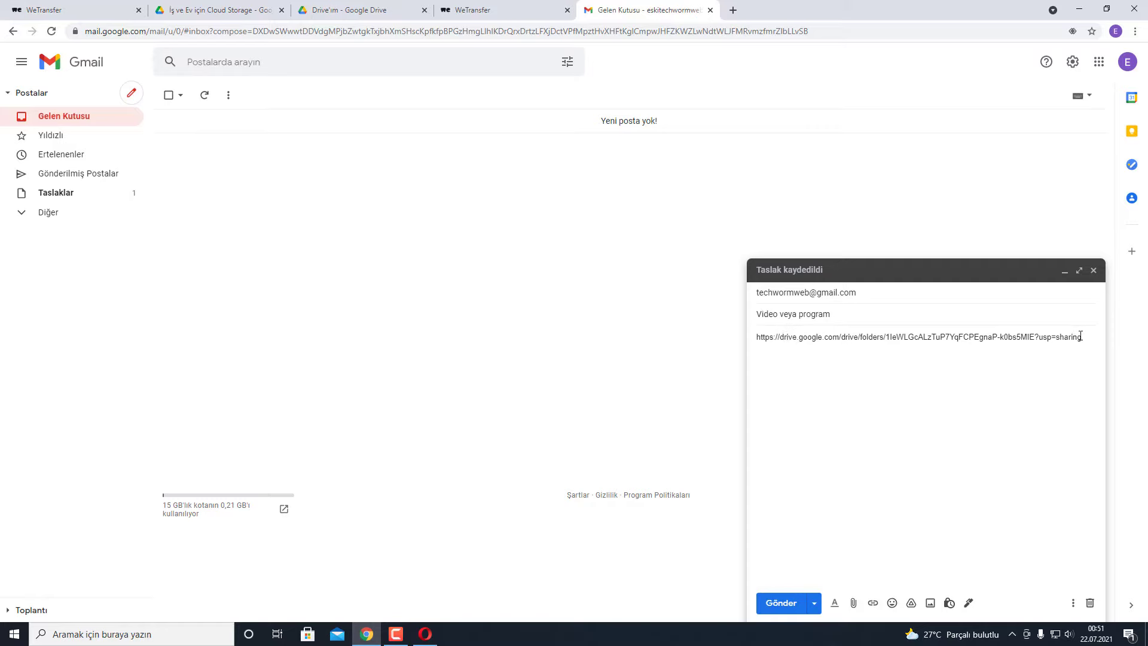
click(793, 607)
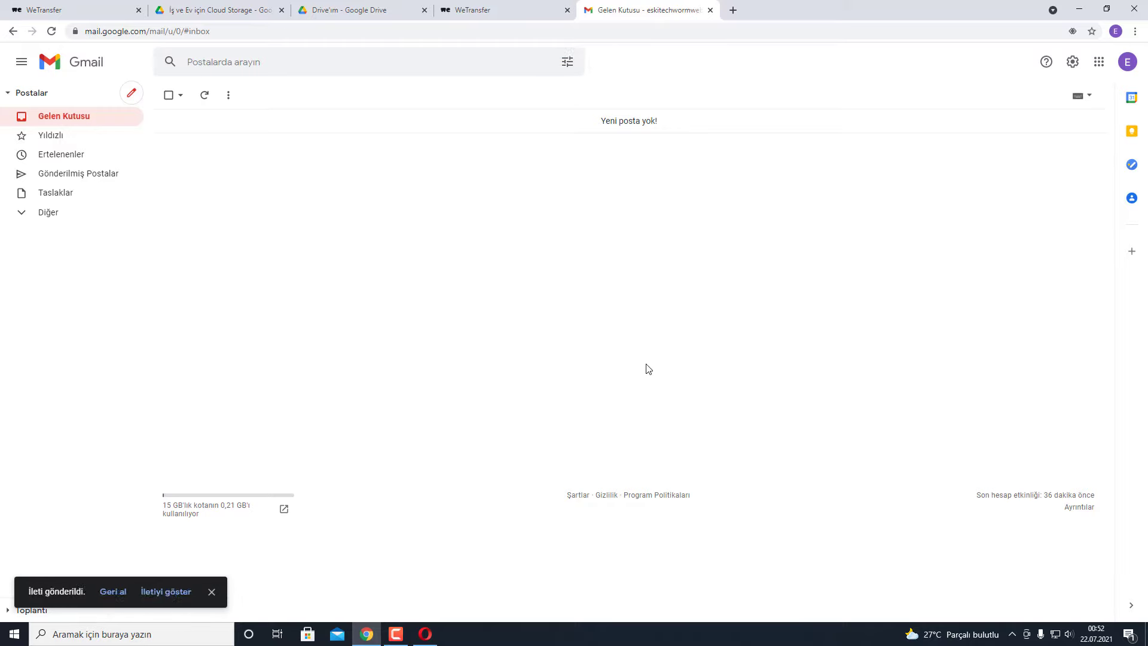
- Open the 'Video veya program' message in Sent mail and follow its drive.google.com link
click(128, 177)
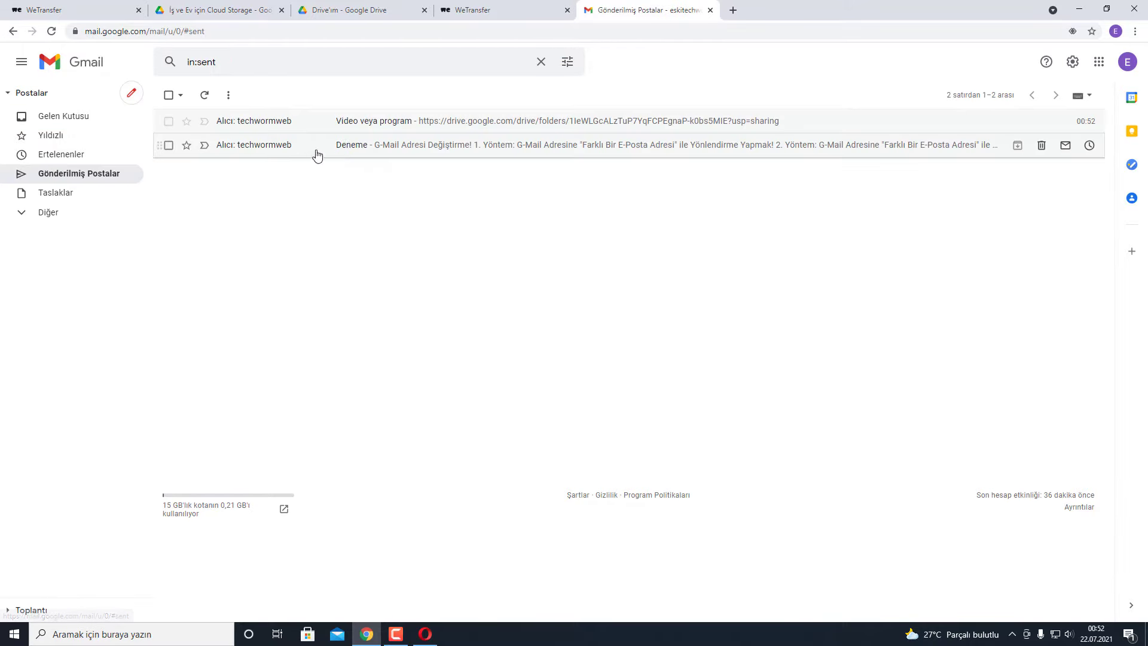
click(376, 122)
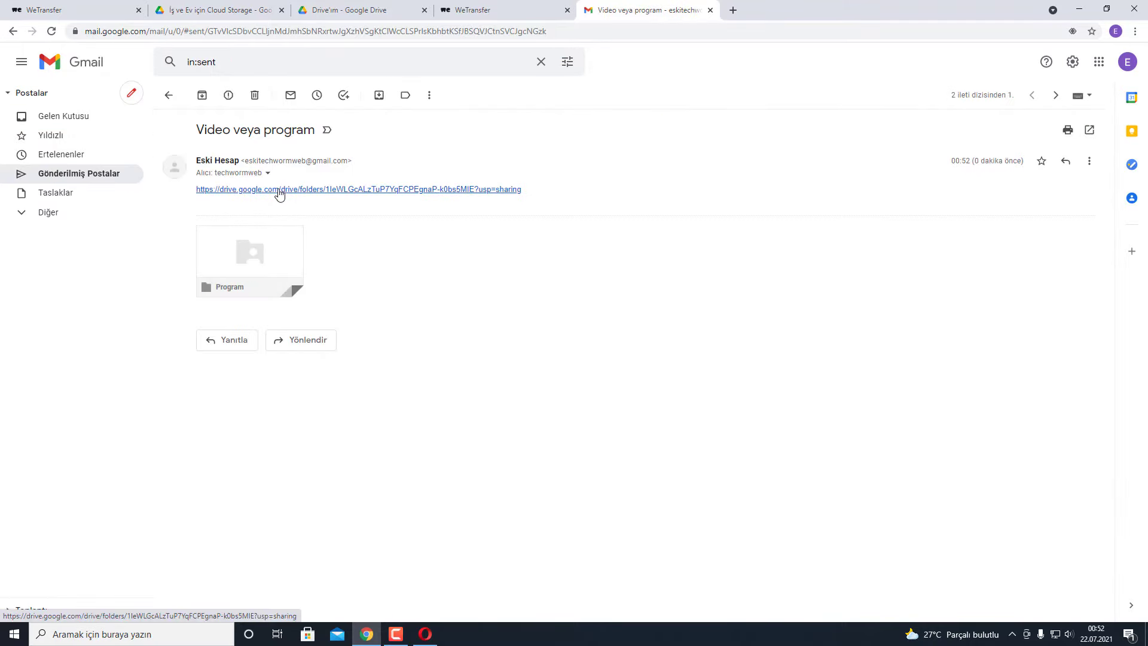
click(321, 189)
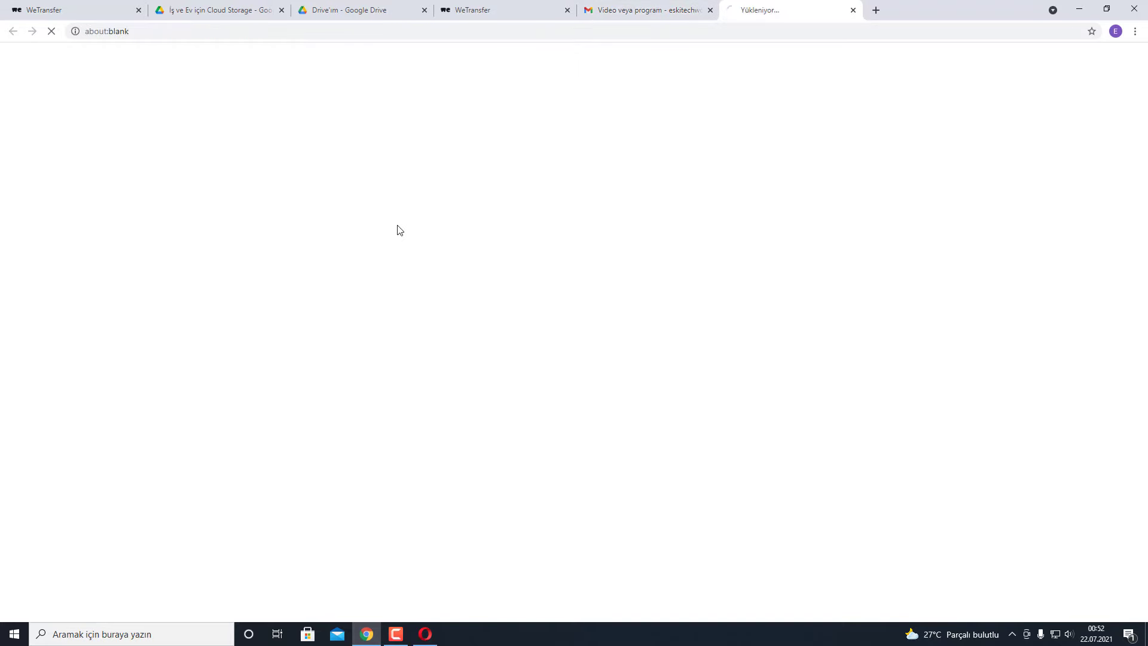